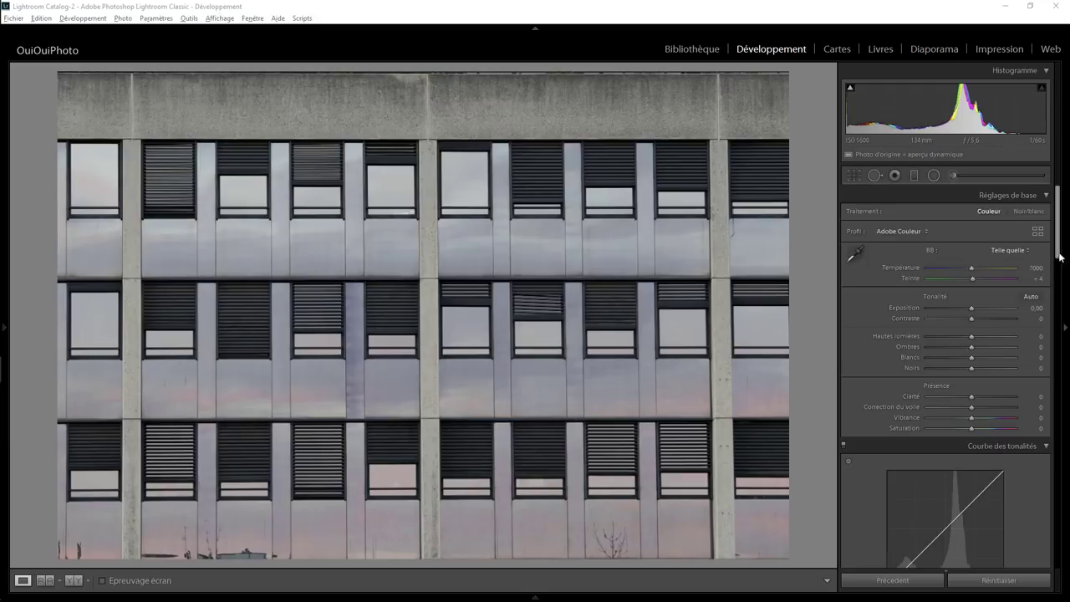
- Draw Guided Upright guides along the top edge, lower window row, and left and right pillars
{"action": "left_click_drag", "start_coordinate": [1064, 241], "coordinate": [1064, 485]}
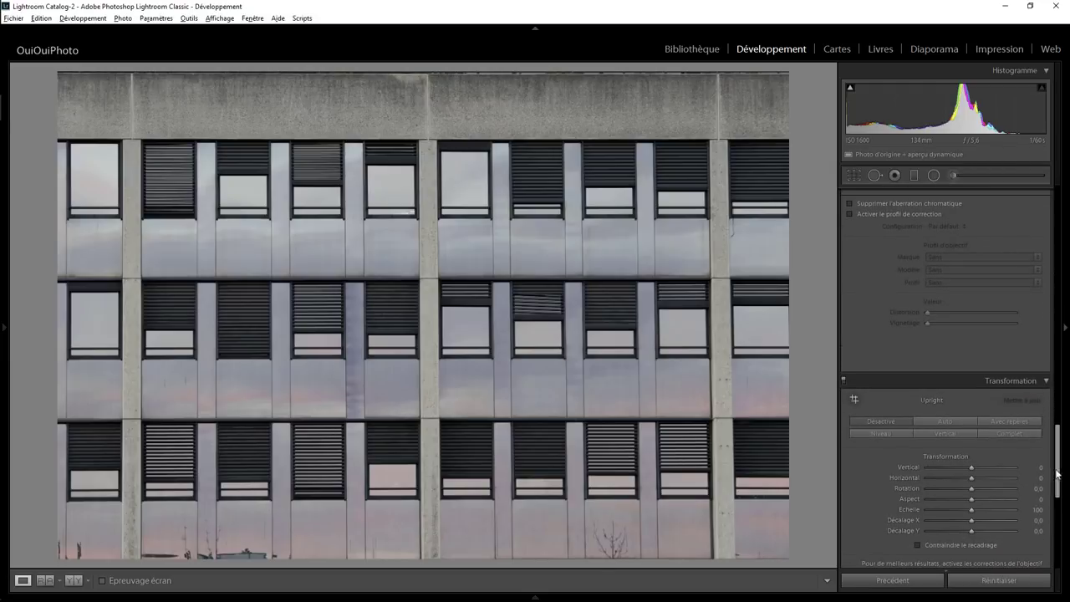
{"action": "left_click", "coordinate": [1013, 420]}
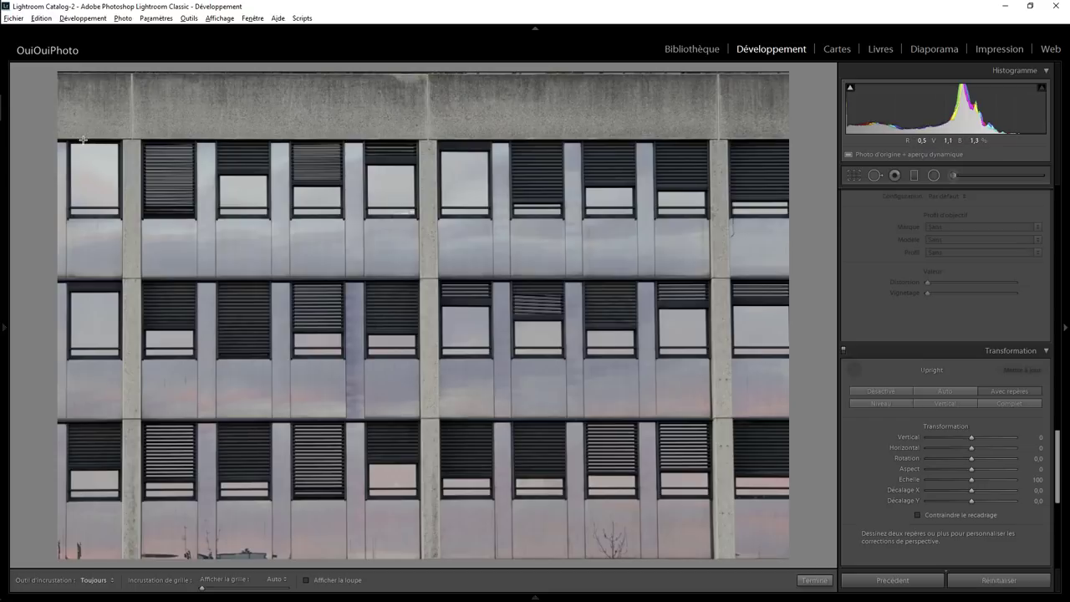
{"action": "left_click_drag", "start_coordinate": [82, 139], "coordinate": [790, 139]}
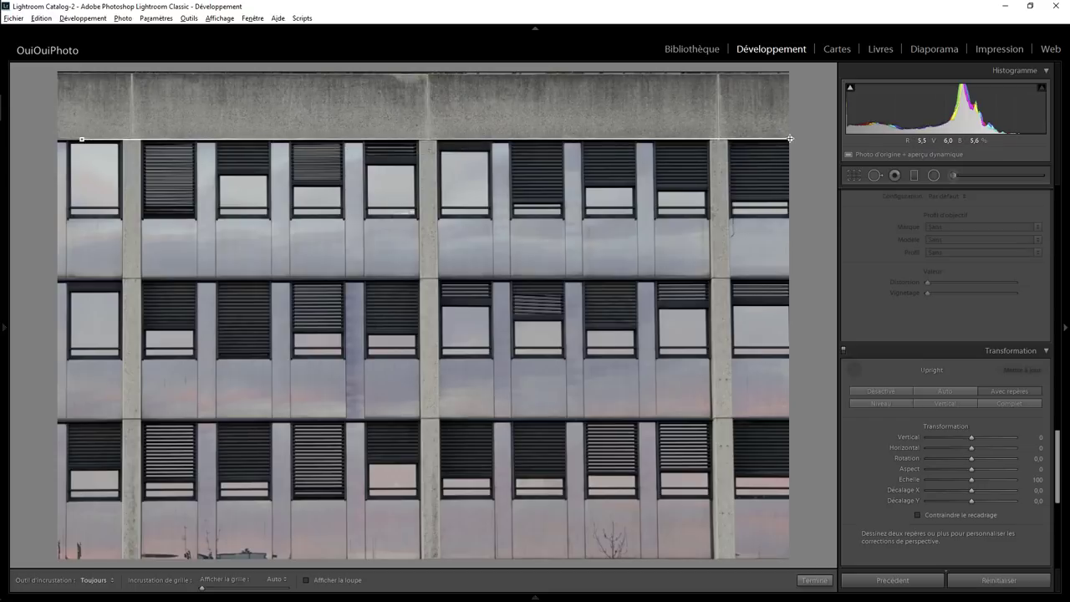
{"action": "left_click_drag", "start_coordinate": [99, 501], "coordinate": [628, 502]}
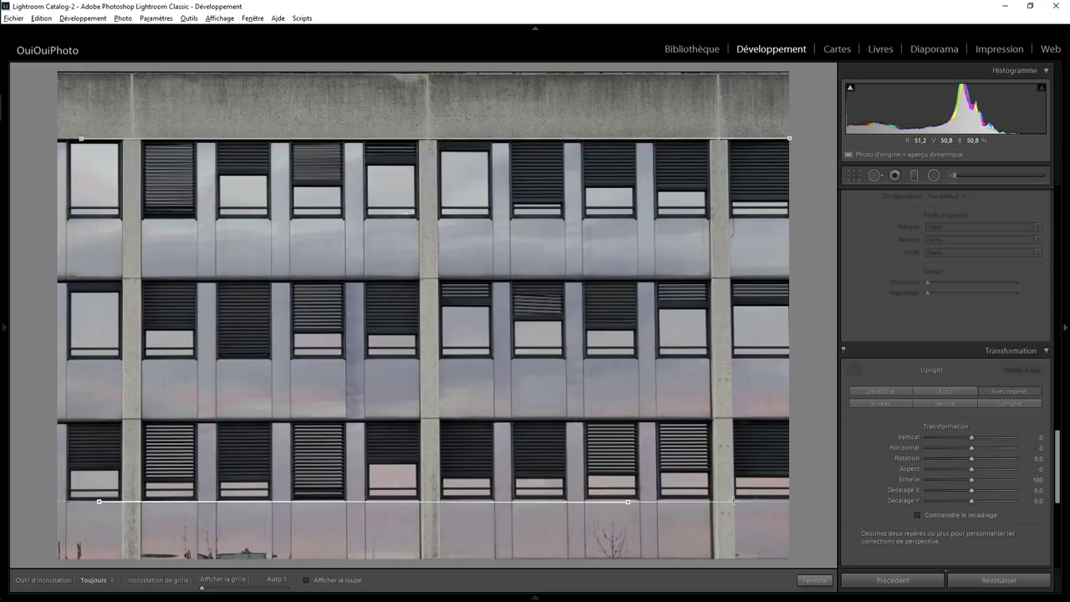
{"action": "left_click_drag", "start_coordinate": [733, 500], "coordinate": [767, 501]}
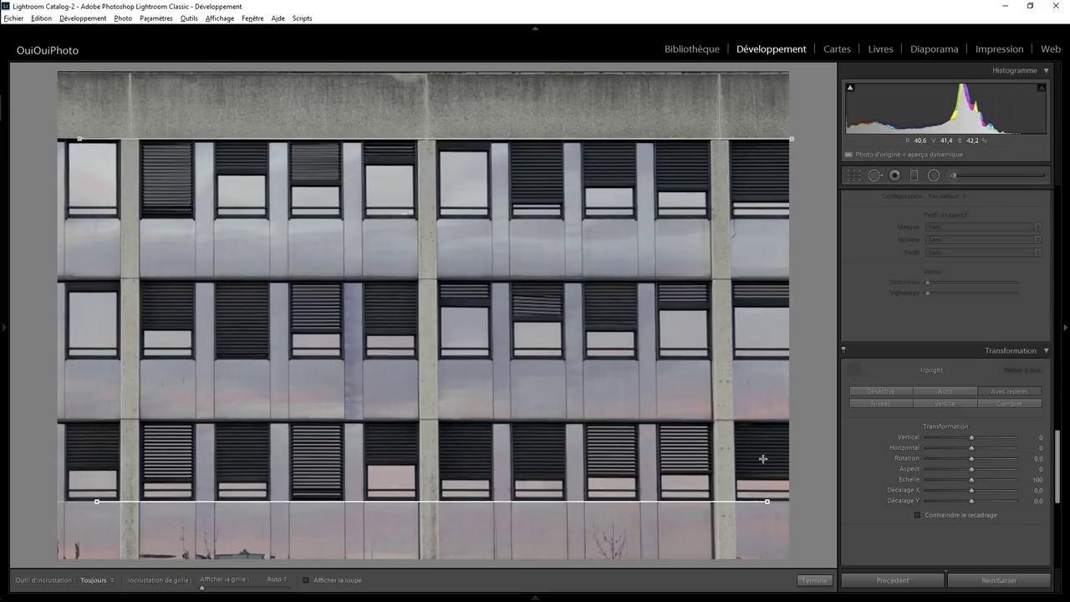
{"action": "left_click_drag", "start_coordinate": [711, 122], "coordinate": [716, 515]}
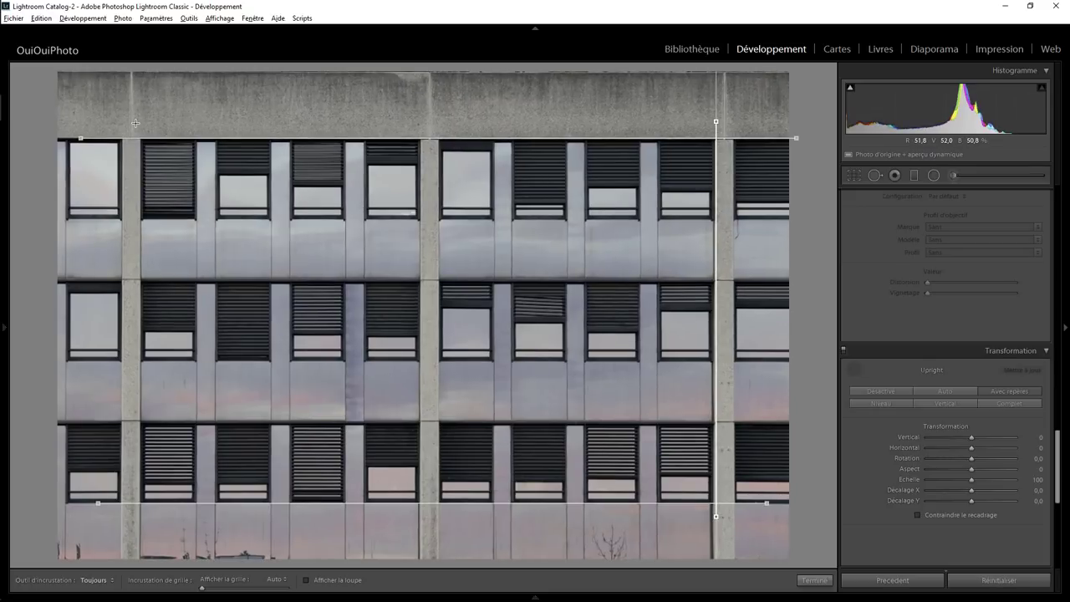
{"action": "left_click_drag", "start_coordinate": [135, 123], "coordinate": [134, 507]}
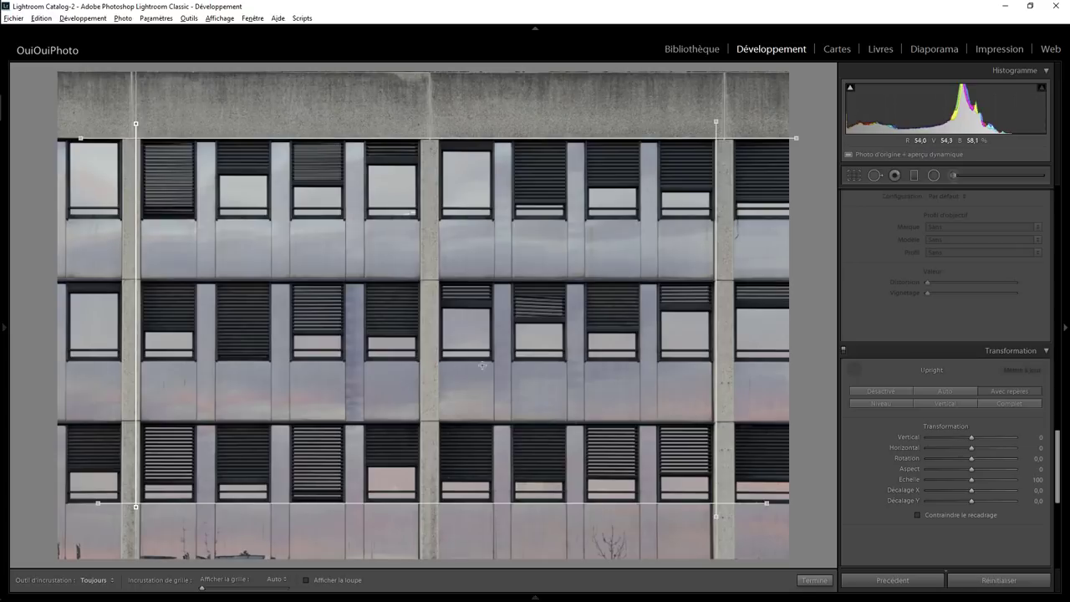
- Crop to the central facade by pulling in the top corners and lowering the photo in the frame
{"action": "left_click", "coordinate": [856, 175]}
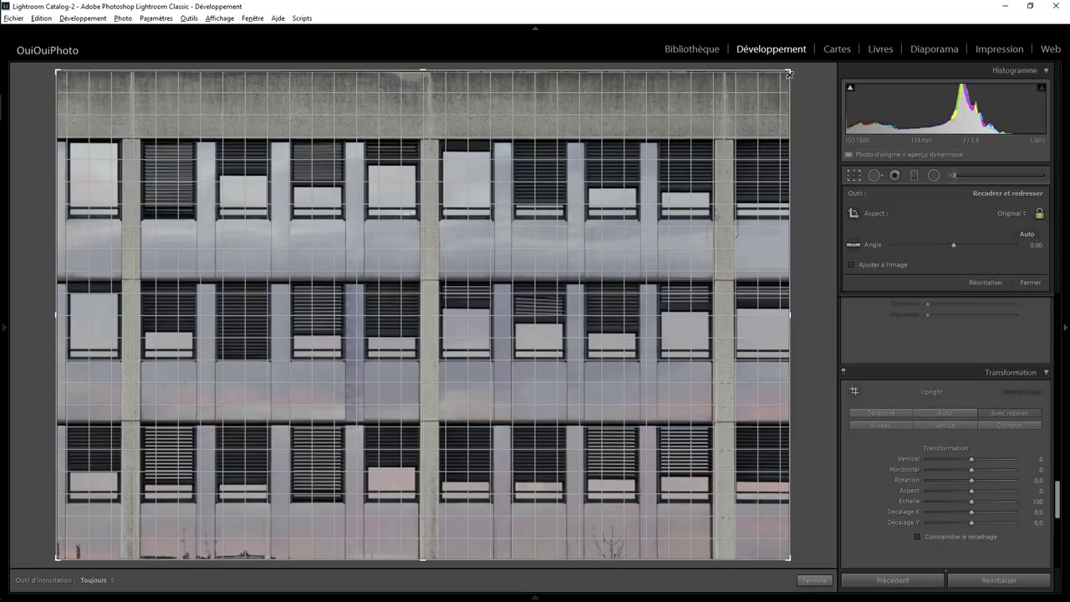
{"action": "left_click_drag", "start_coordinate": [786, 67], "coordinate": [772, 95]}
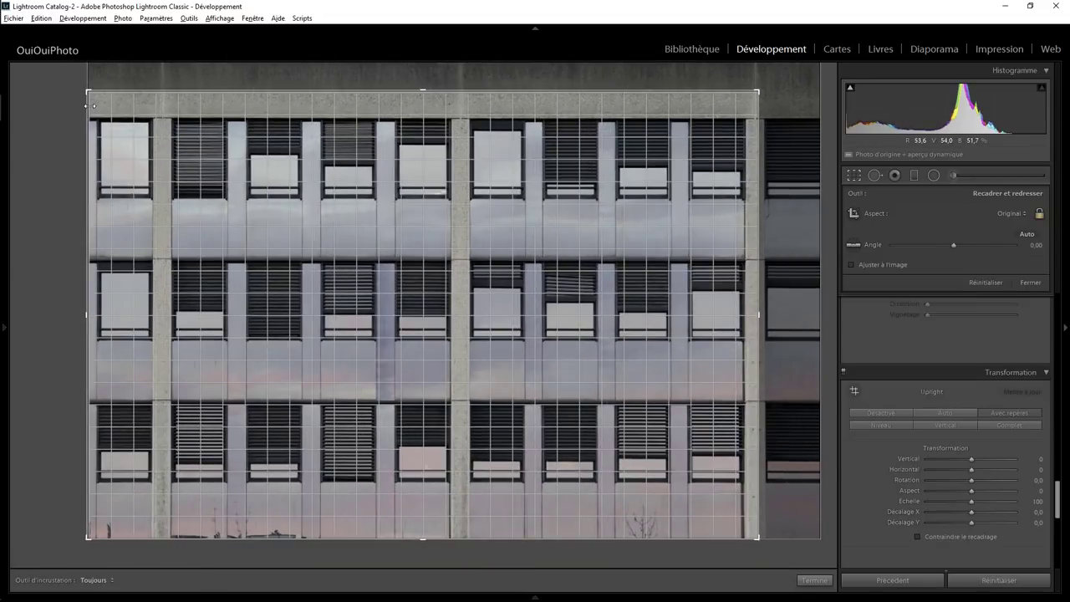
{"action": "left_click_drag", "start_coordinate": [89, 92], "coordinate": [206, 170]}
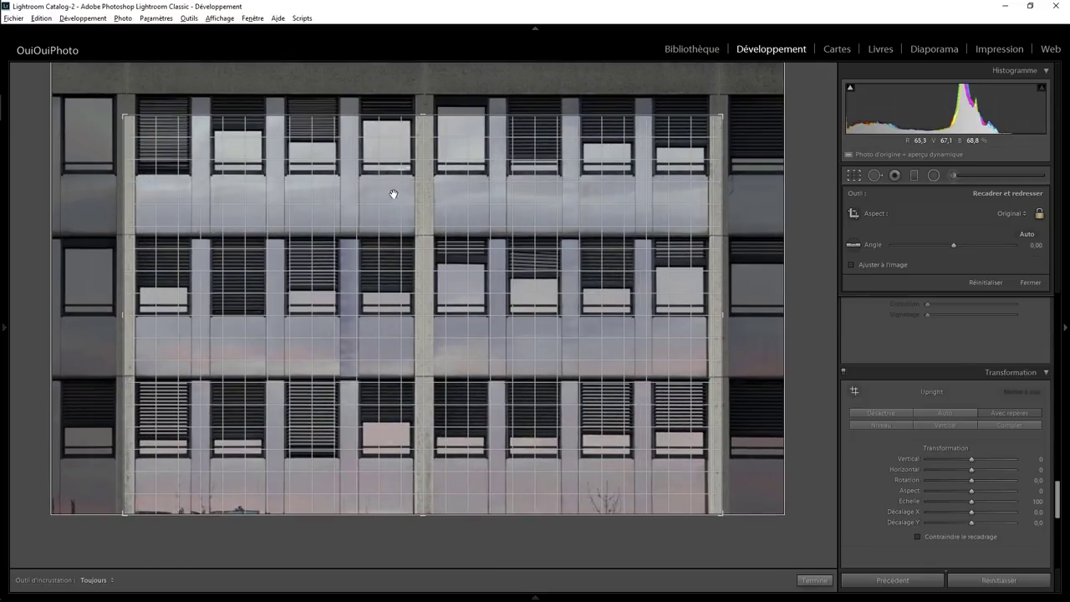
{"action": "left_click_drag", "start_coordinate": [392, 195], "coordinate": [392, 233]}
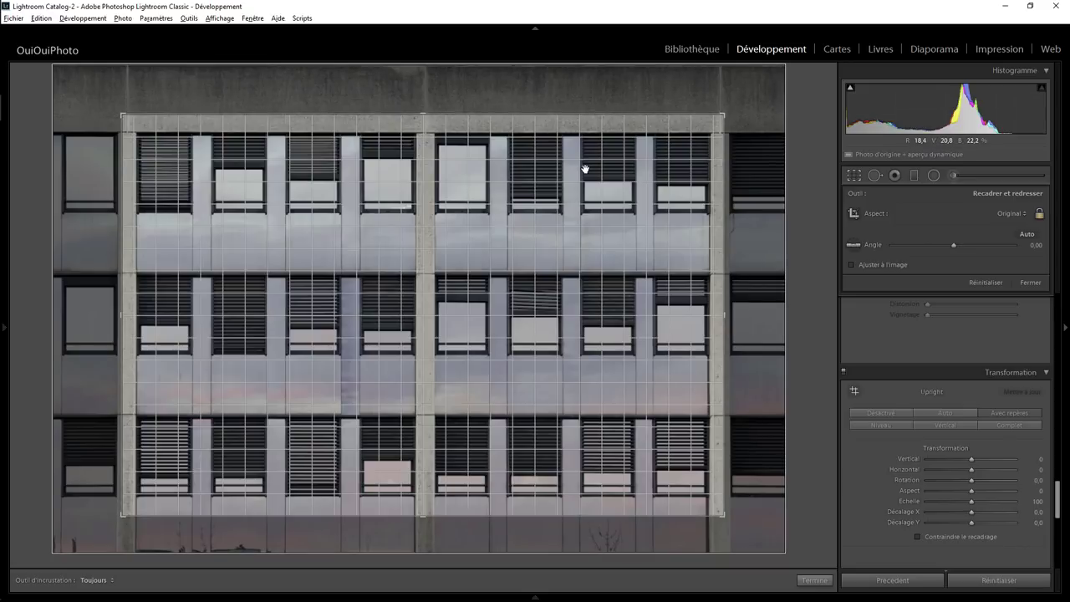
{"action": "left_click_drag", "start_coordinate": [585, 162], "coordinate": [585, 169]}
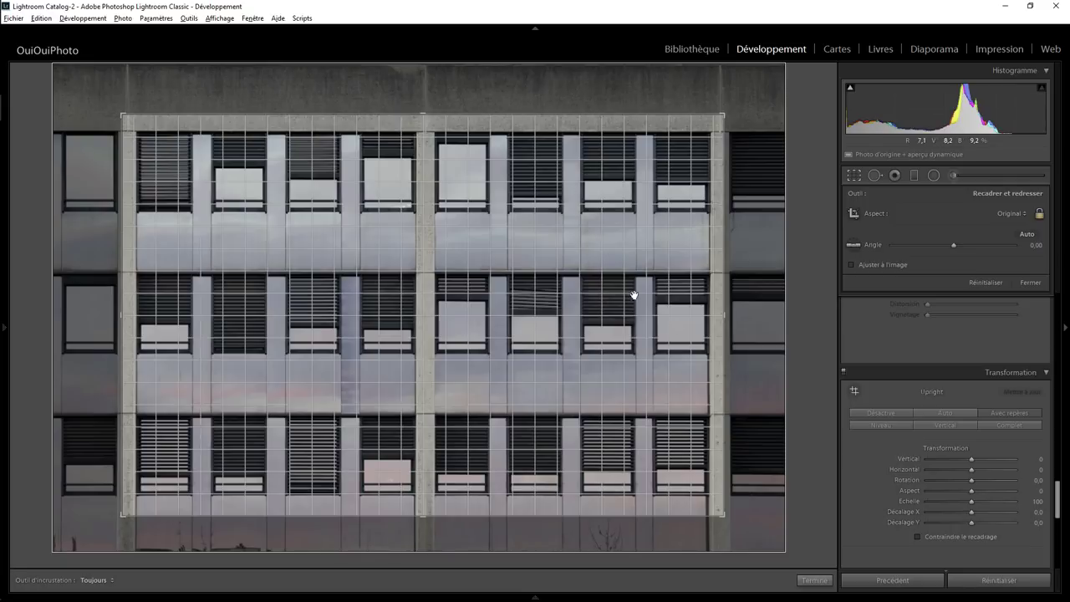
{"action": "left_click", "coordinate": [815, 579]}
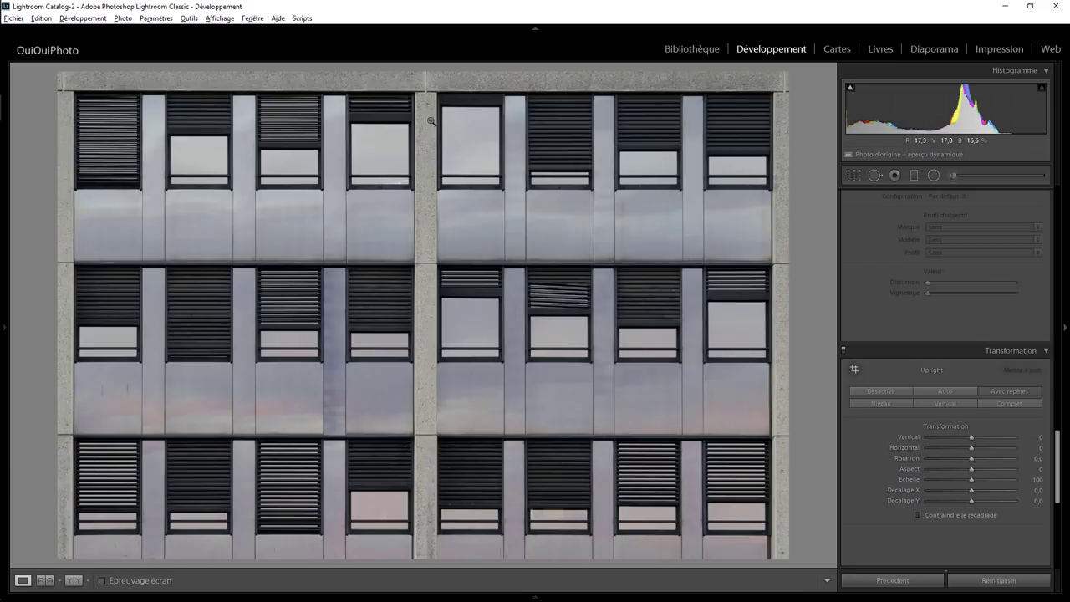
- Refine the crop's top-right corner and shift the photo slightly right
{"action": "left_click", "coordinate": [852, 178]}
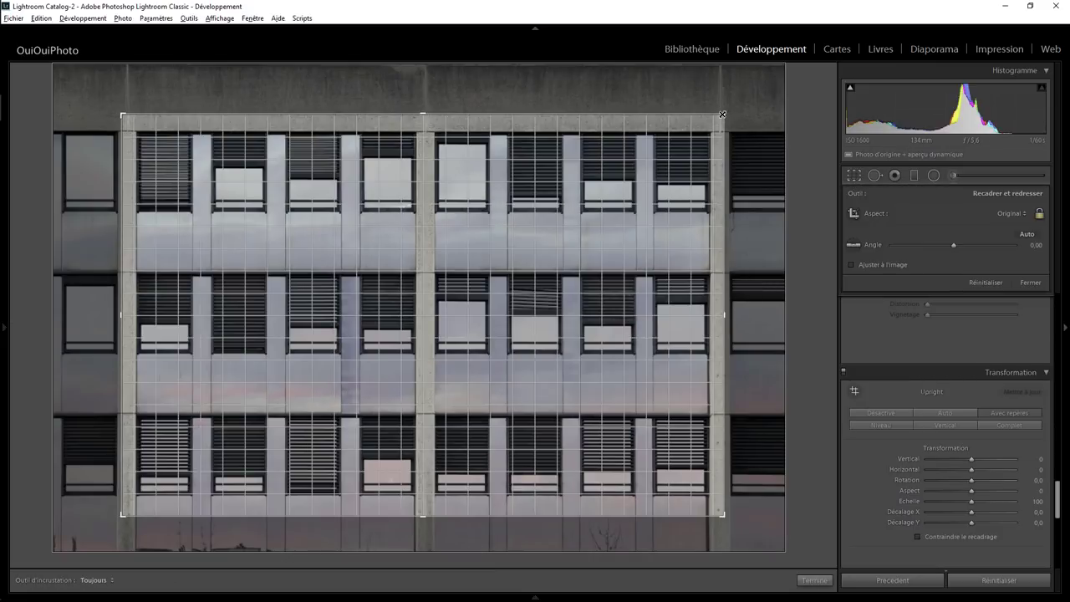
{"action": "left_click_drag", "start_coordinate": [723, 115], "coordinate": [724, 113]}
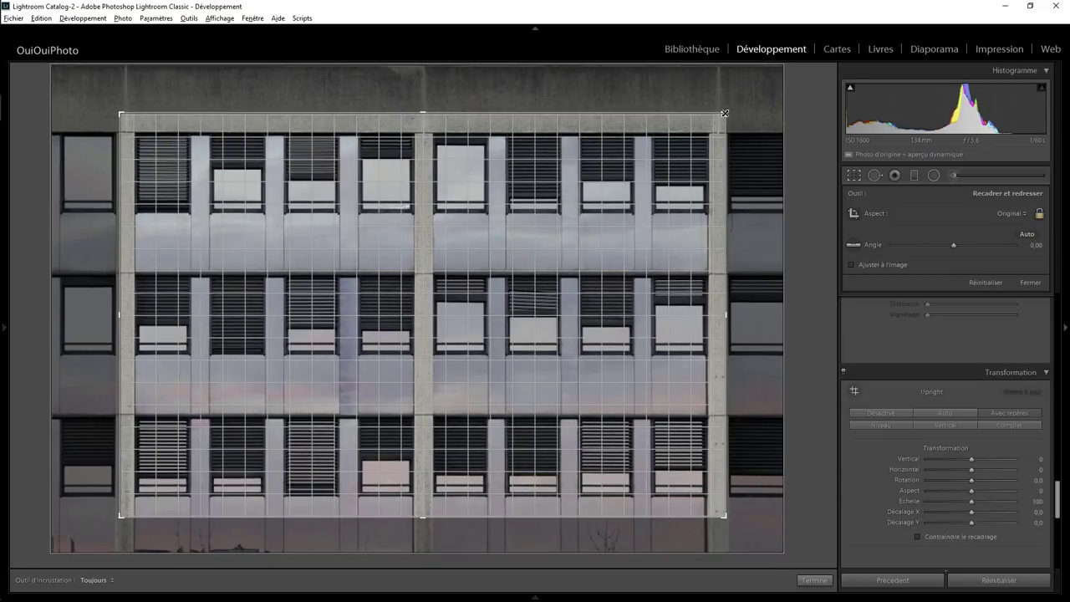
{"action": "left_click_drag", "start_coordinate": [723, 113], "coordinate": [726, 112]}
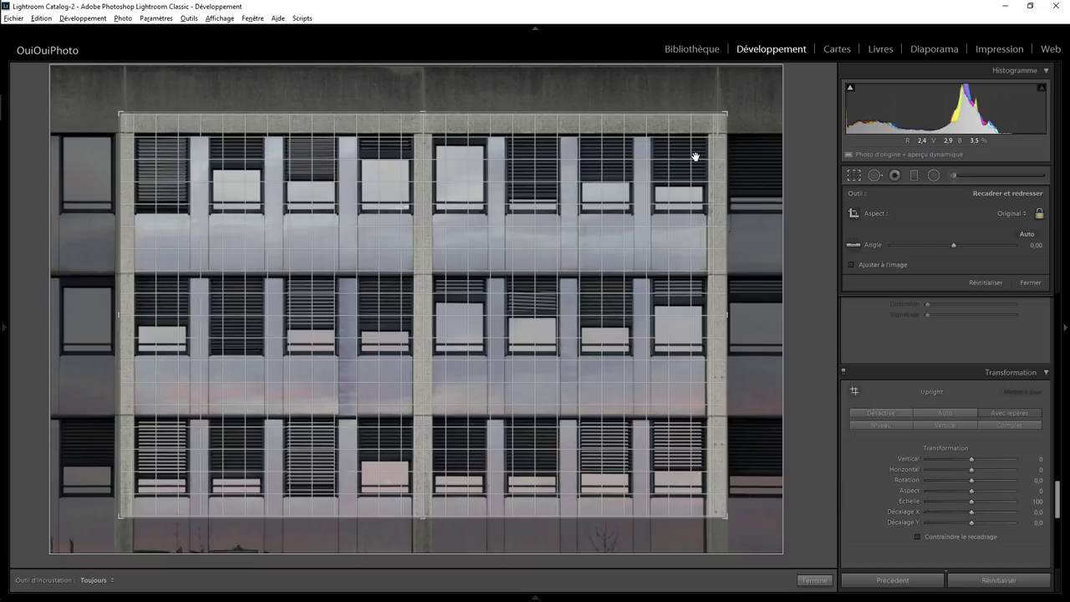
{"action": "left_click_drag", "start_coordinate": [694, 156], "coordinate": [698, 158]}
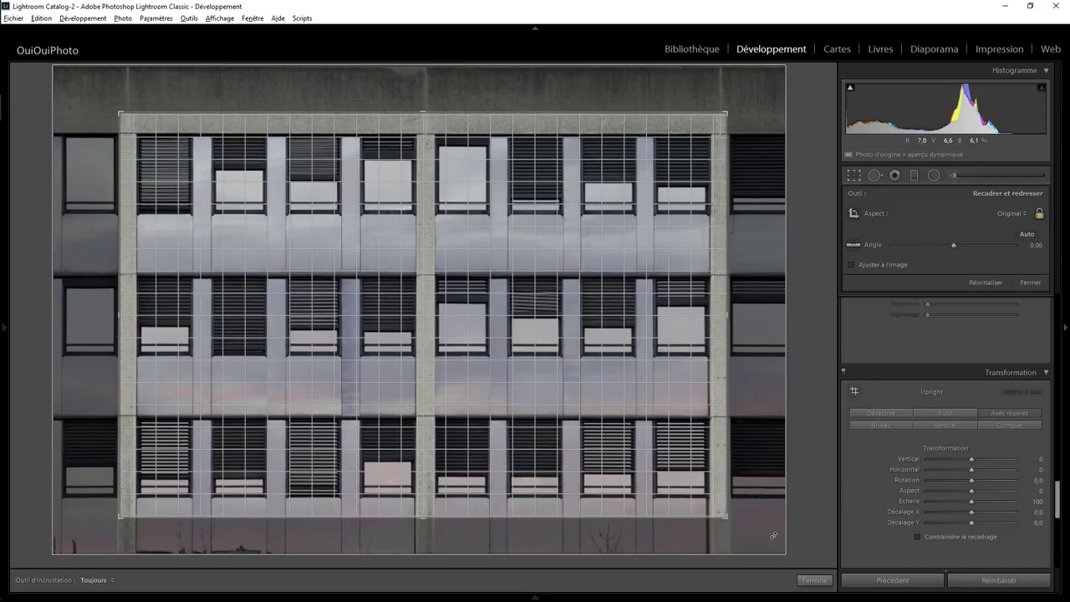
- Commit the refined crop, convert to black and white, and auto-set Whites to +71
{"action": "left_click", "coordinate": [813, 580]}
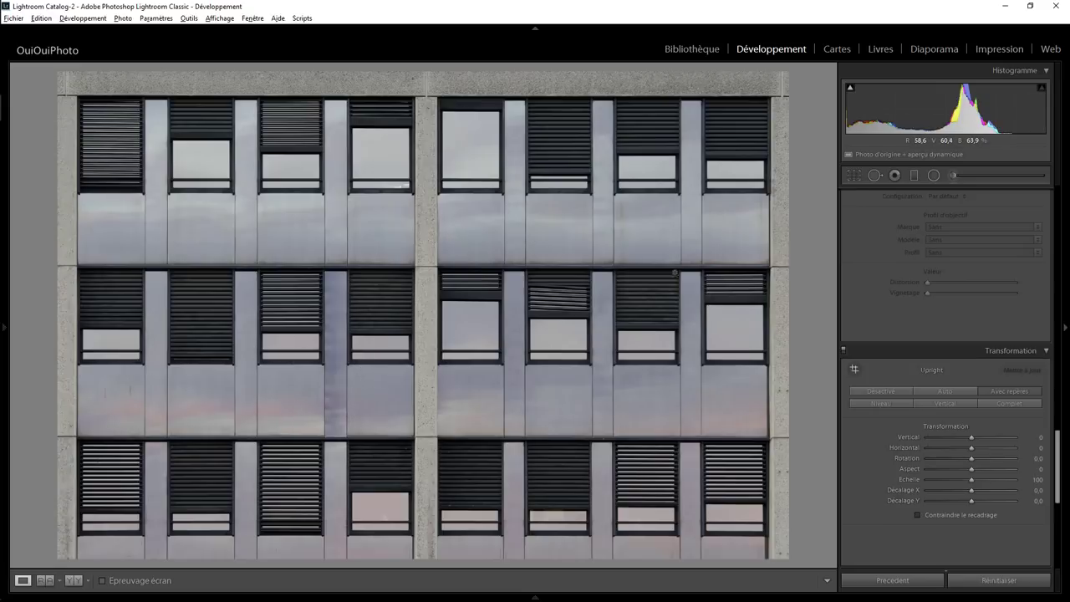
{"action": "left_click_drag", "start_coordinate": [1059, 466], "coordinate": [1059, 223]}
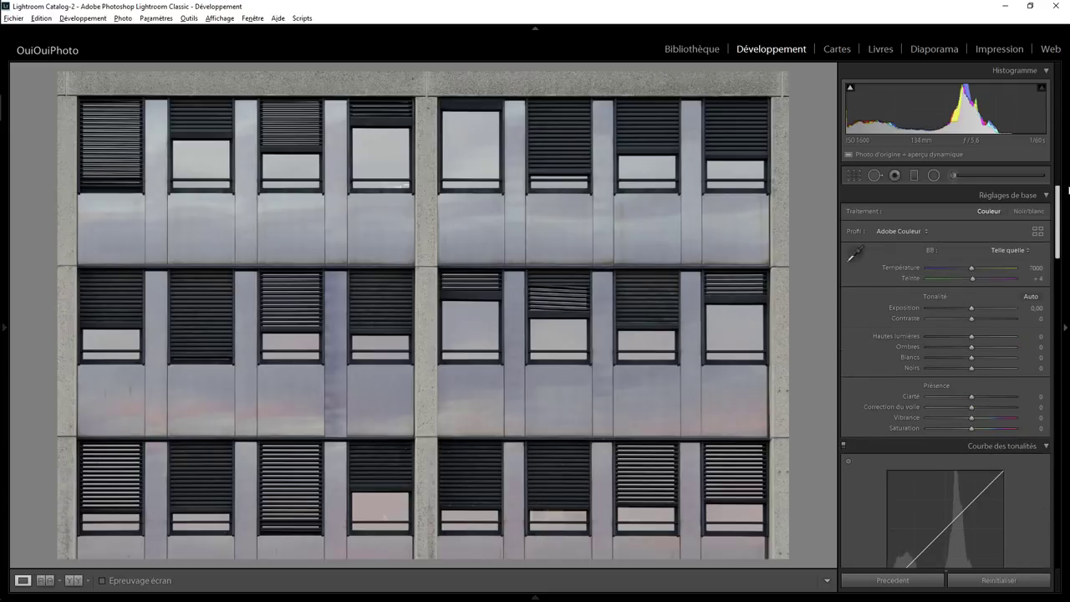
{"action": "left_click", "coordinate": [1026, 212]}
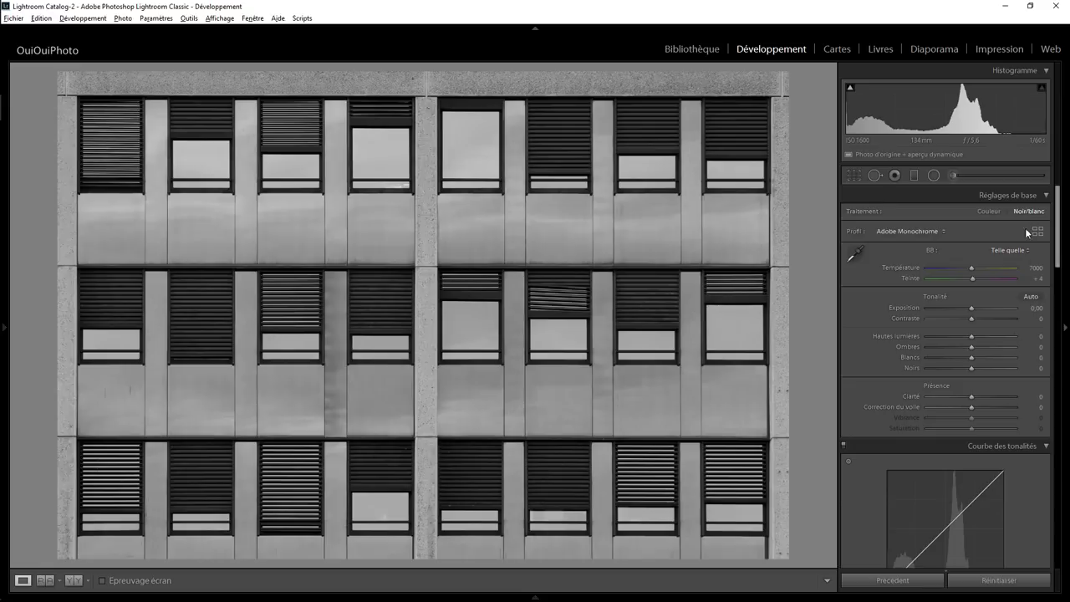
{"action": "key", "text": "shift"}
{"action": "double_click", "coordinate": [973, 357], "text": "shift"}
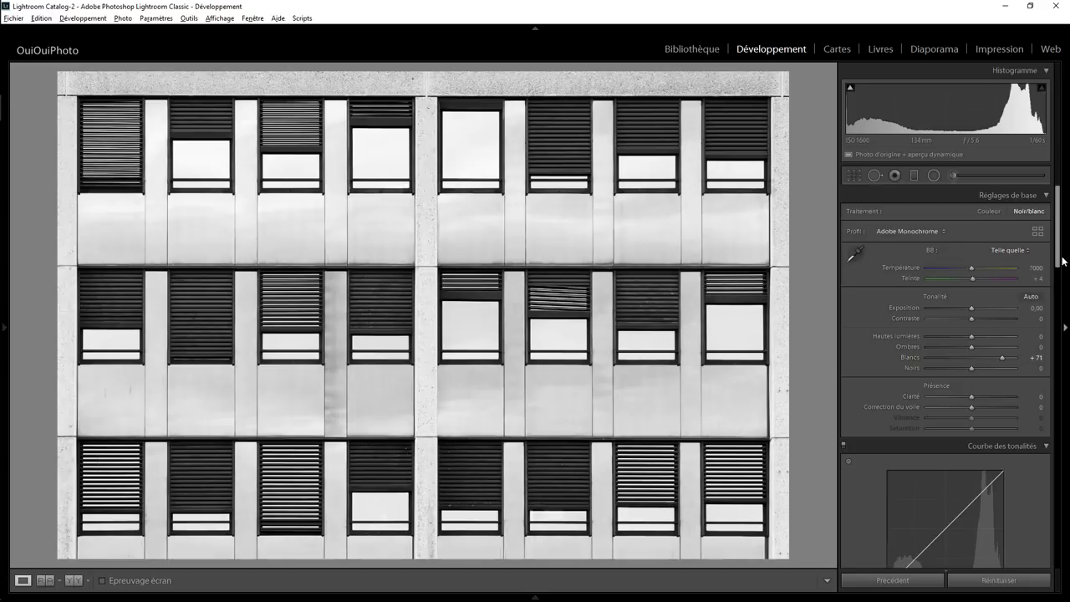
{"action": "left_click_drag", "start_coordinate": [1058, 262], "coordinate": [1058, 364]}
- Set Blue to -30 and Purple to -48 in the B&W mix, and raise Clarity to +46
{"action": "scroll", "coordinate": [1059, 368], "scroll_direction": "up", "scroll_amount": 2}
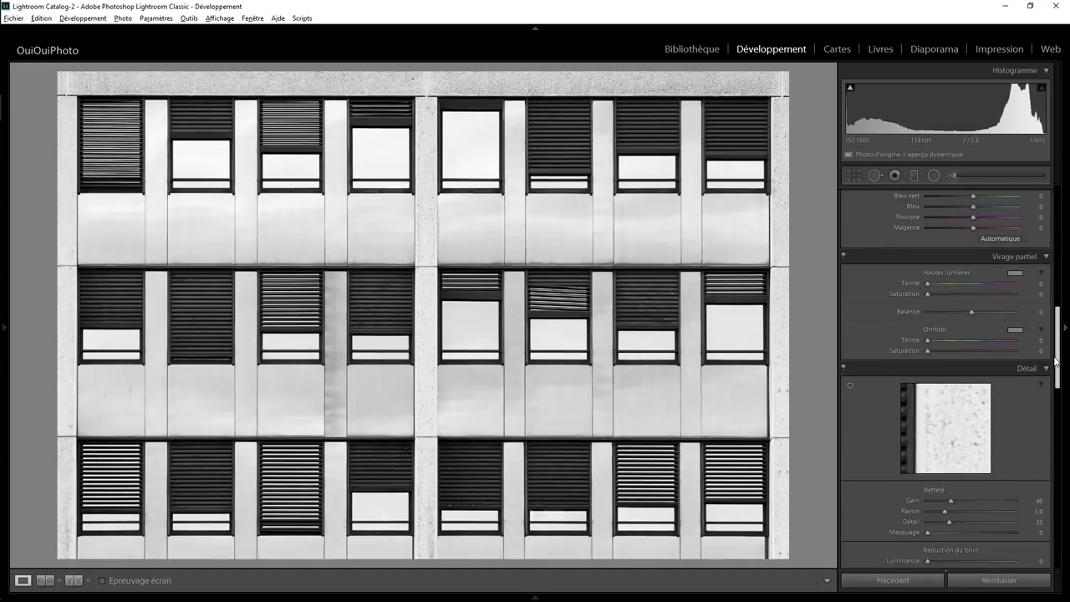
{"action": "scroll", "coordinate": [1058, 367], "scroll_direction": "up", "scroll_amount": 3}
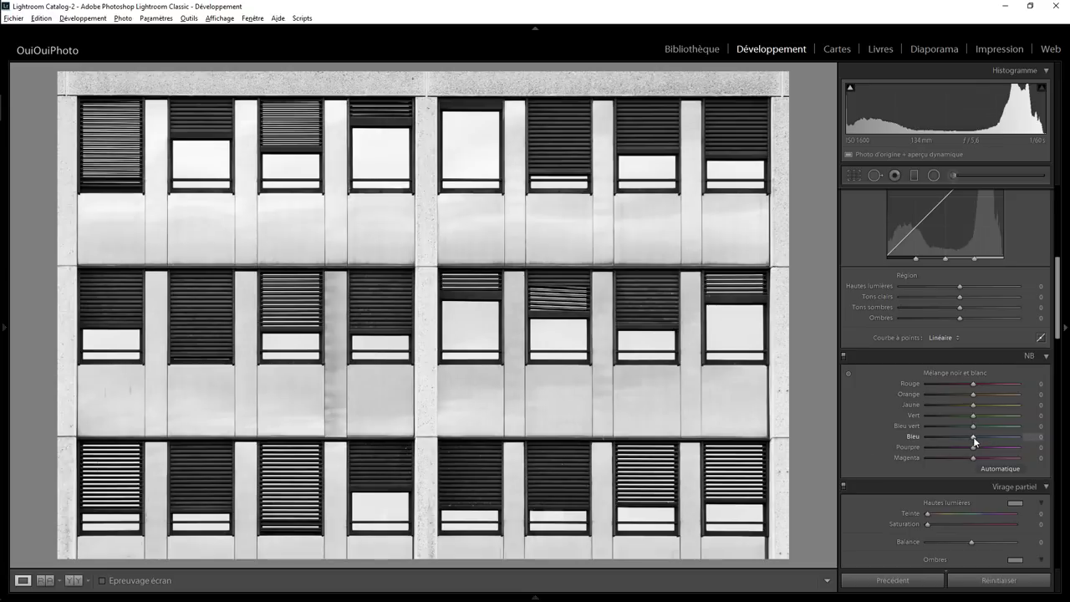
{"action": "mouse_move", "coordinate": [970, 435]}
{"action": "left_mouse_down"}
{"action": "mouse_move", "coordinate": [946, 435]}
{"action": "mouse_move", "coordinate": [959, 437]}
{"action": "left_mouse_up"}
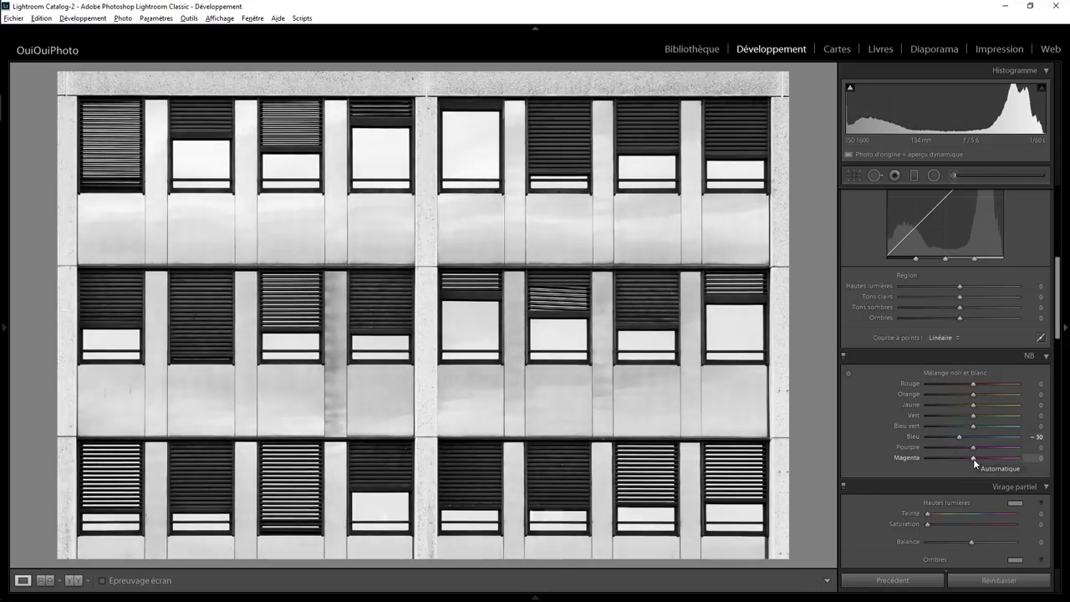
{"action": "mouse_move", "coordinate": [972, 447]}
{"action": "left_mouse_down"}
{"action": "mouse_move", "coordinate": [924, 447]}
{"action": "mouse_move", "coordinate": [1012, 447]}
{"action": "mouse_move", "coordinate": [950, 448]}
{"action": "left_mouse_up"}
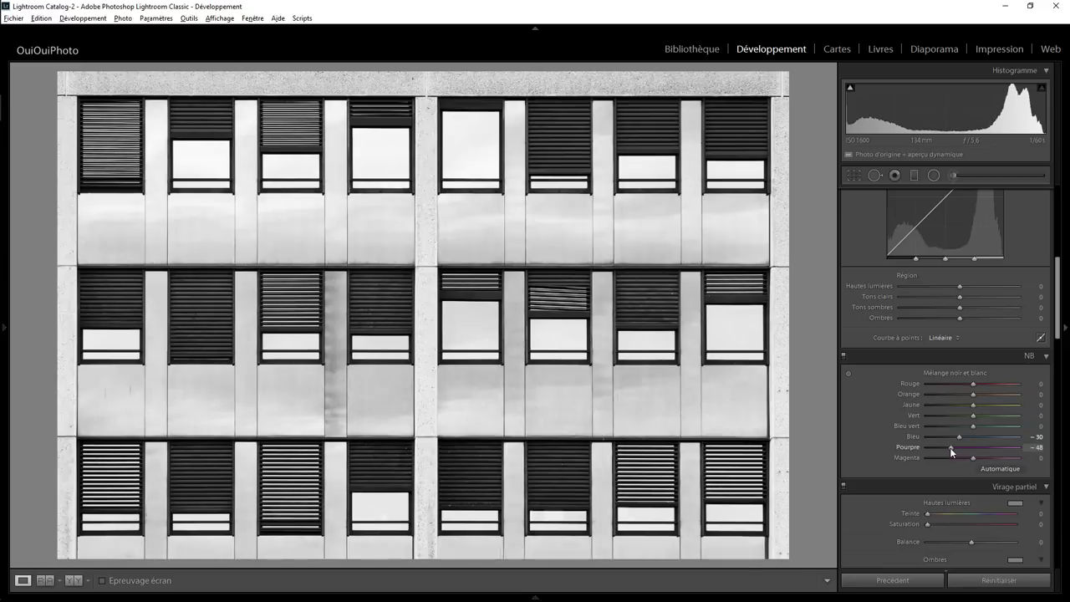
{"action": "left_click_drag", "start_coordinate": [1058, 341], "coordinate": [1067, 247]}
{"action": "left_click_drag", "start_coordinate": [971, 397], "coordinate": [992, 399]}
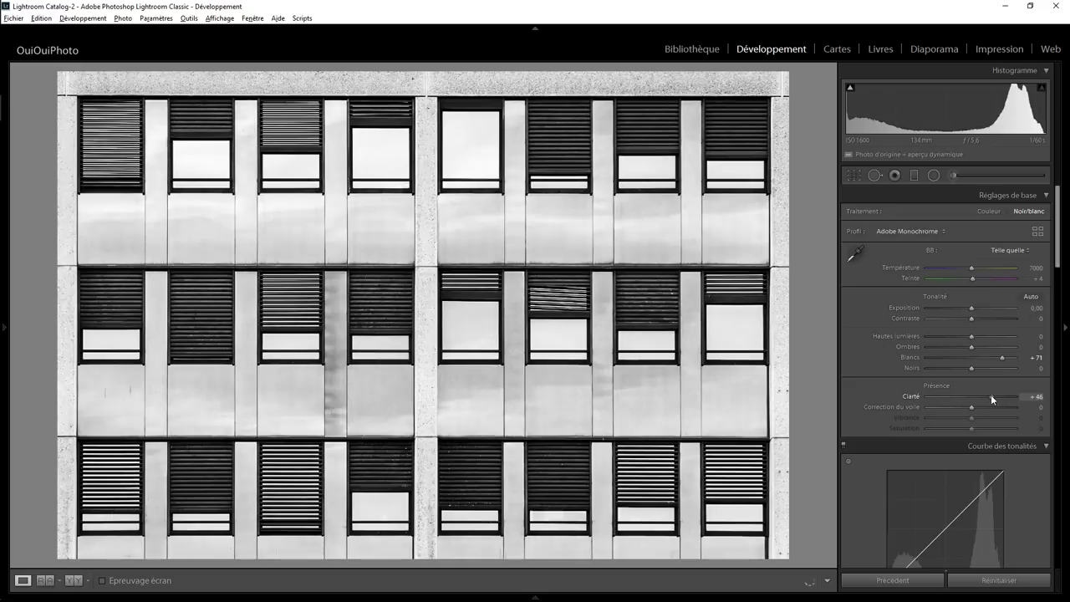
- Lower Highlights to -29 and Clarity to +29, and toggle the shadow clipping warning
{"action": "left_click_drag", "start_coordinate": [987, 398], "coordinate": [983, 400]}
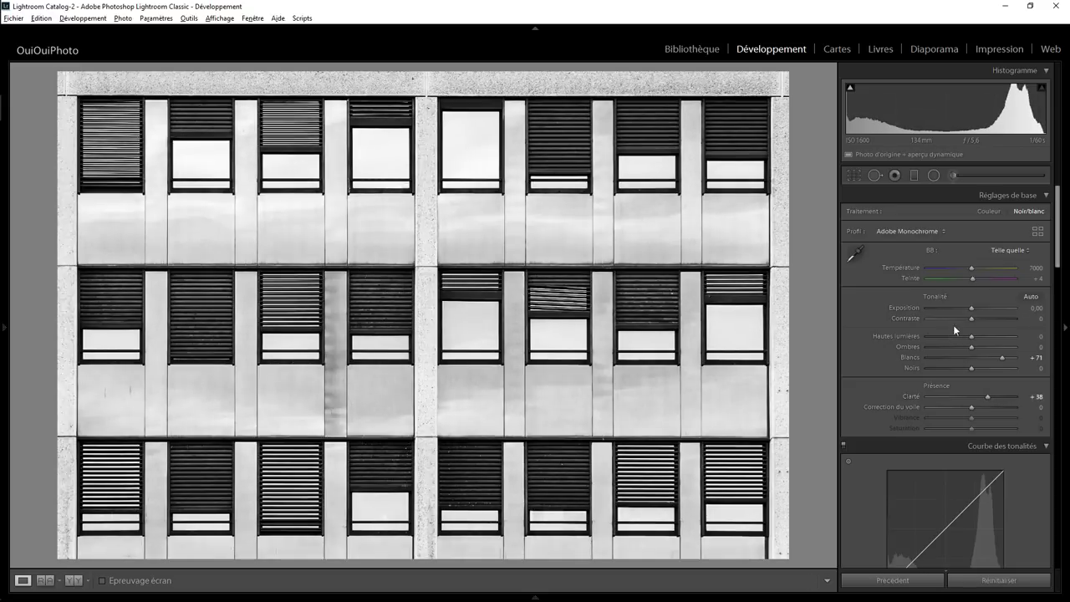
{"action": "left_click_drag", "start_coordinate": [970, 336], "coordinate": [958, 333]}
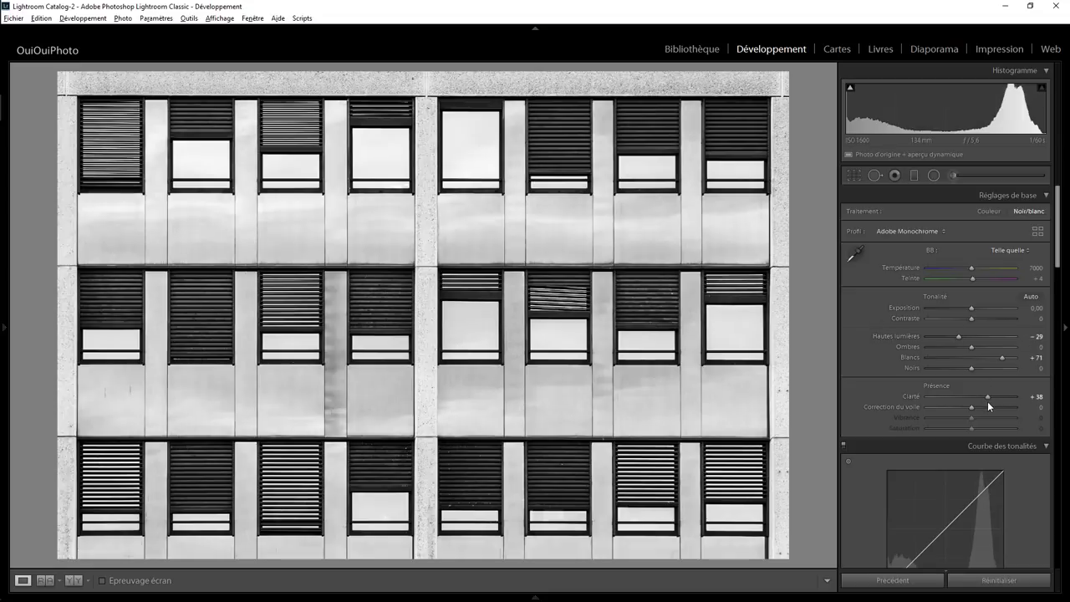
{"action": "left_click_drag", "start_coordinate": [985, 396], "coordinate": [982, 396]}
{"action": "left_click", "coordinate": [850, 88]}
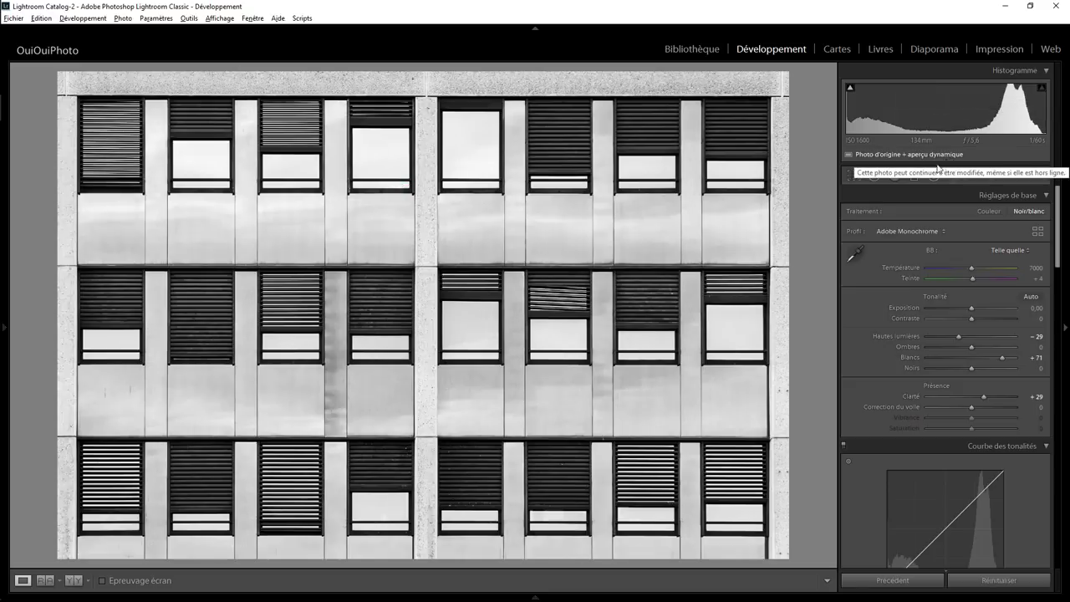
{"action": "left_click", "coordinate": [874, 176]}
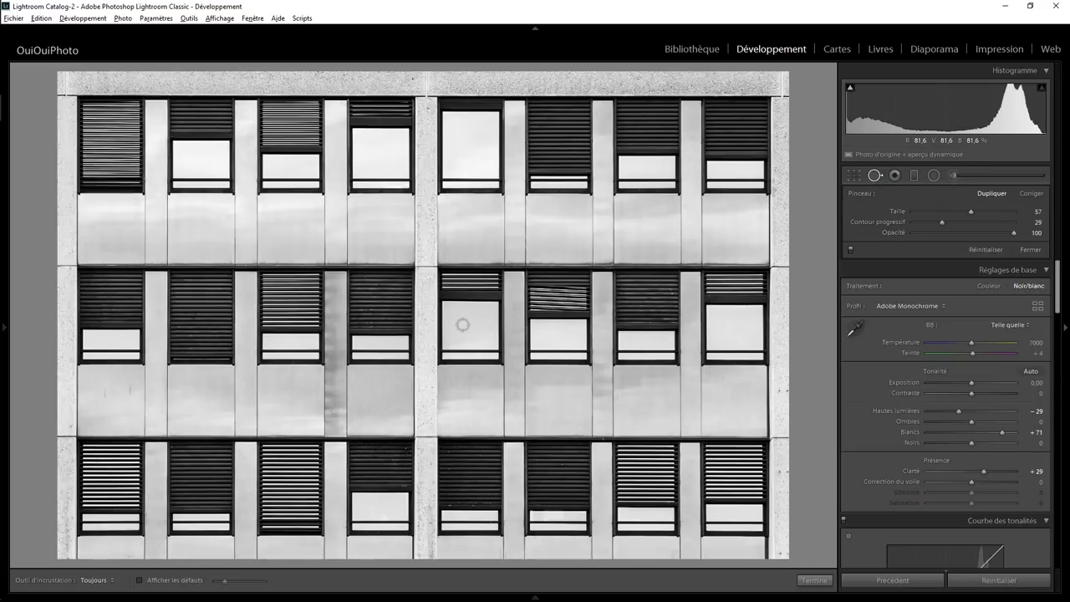
- Heal the two dust spots on the pale panel under the left middle-row window
{"action": "key", "text": "ctrl"}
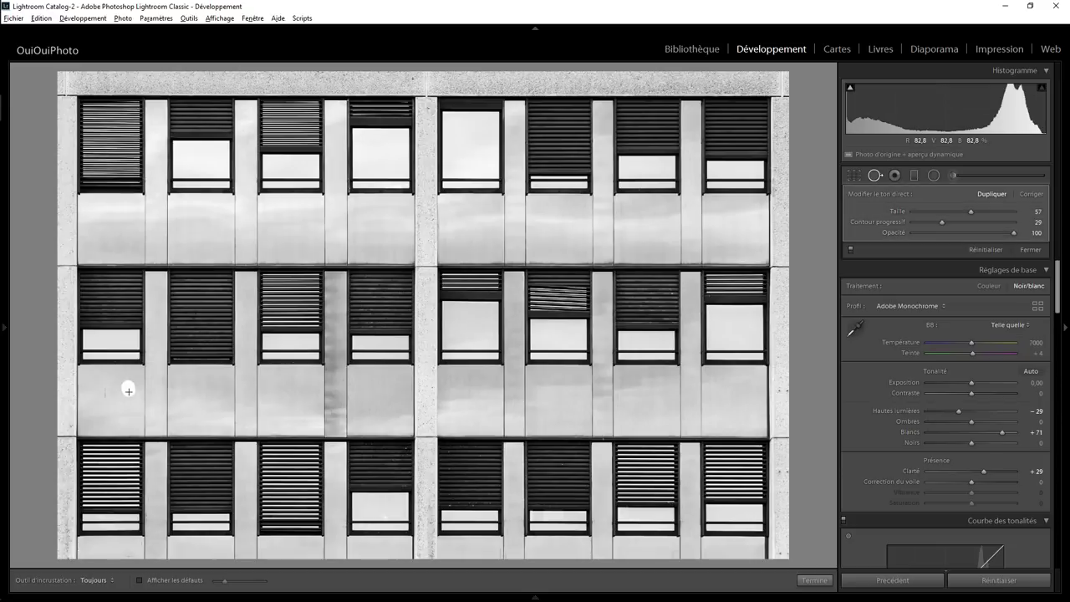
{"action": "left_click_drag", "start_coordinate": [128, 395], "coordinate": [112, 392]}
{"action": "left_click", "coordinate": [104, 392], "text": "ctrl"}
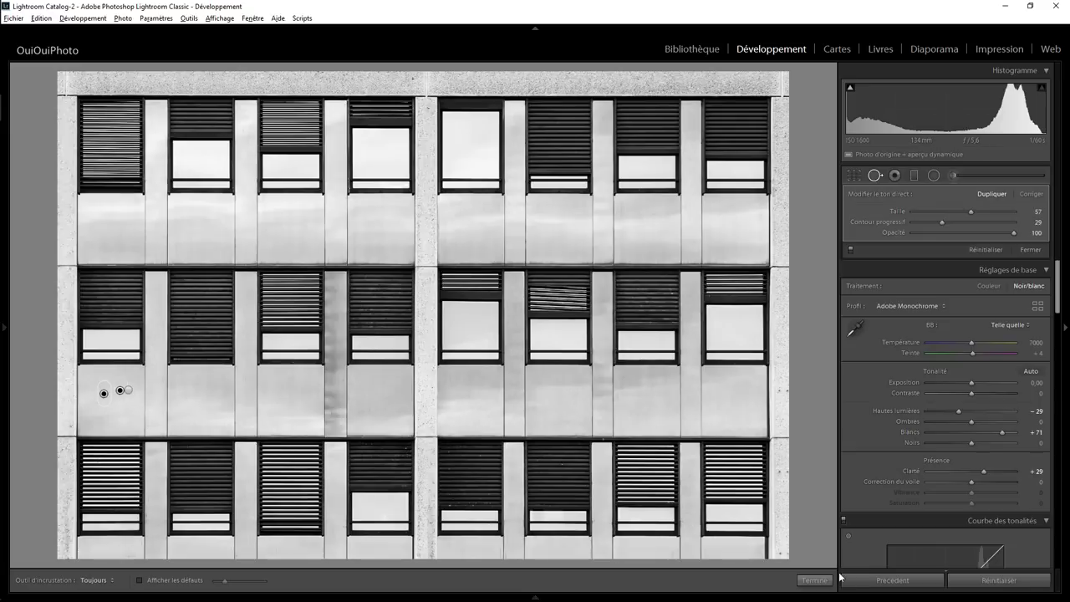
{"action": "left_click", "coordinate": [815, 580]}
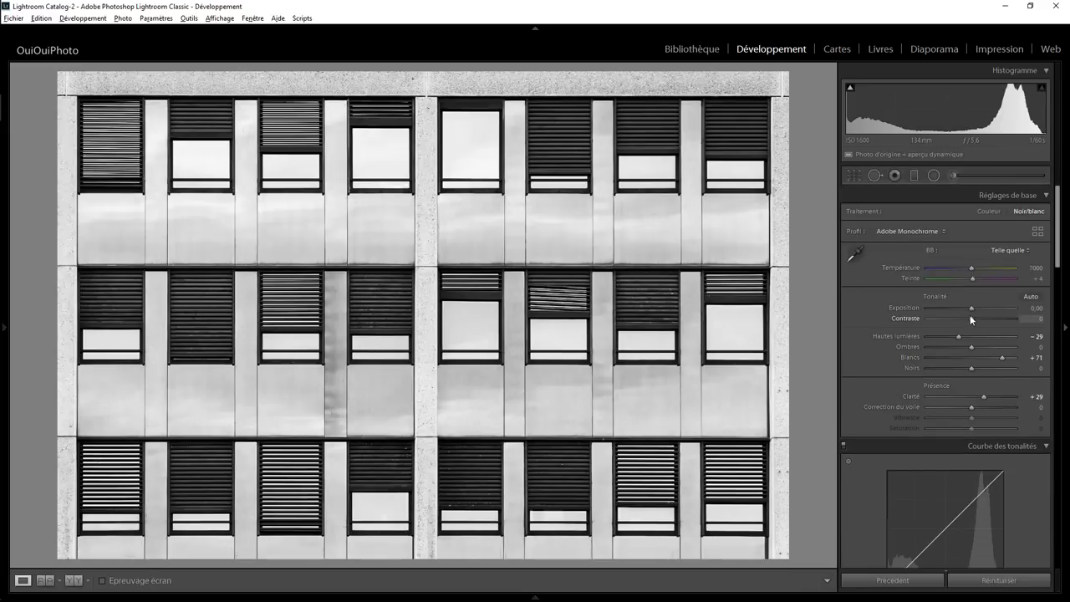
- Set Contrast to +12, test Blacks at -100, then reset Blacks to 0
{"action": "left_click_drag", "start_coordinate": [971, 319], "coordinate": [975, 322]}
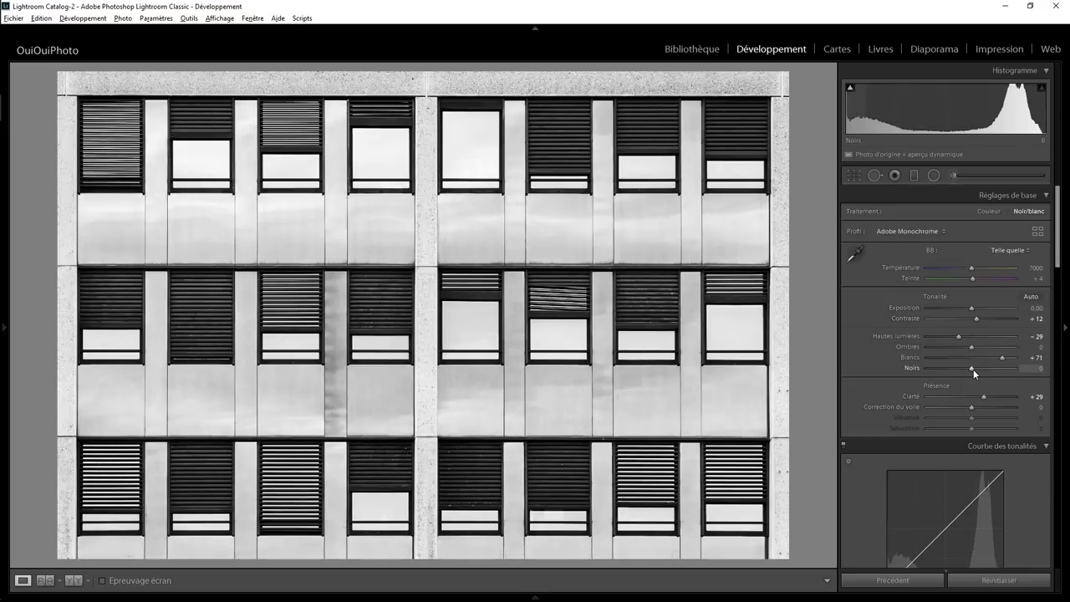
{"action": "left_click_drag", "start_coordinate": [972, 369], "coordinate": [922, 368]}
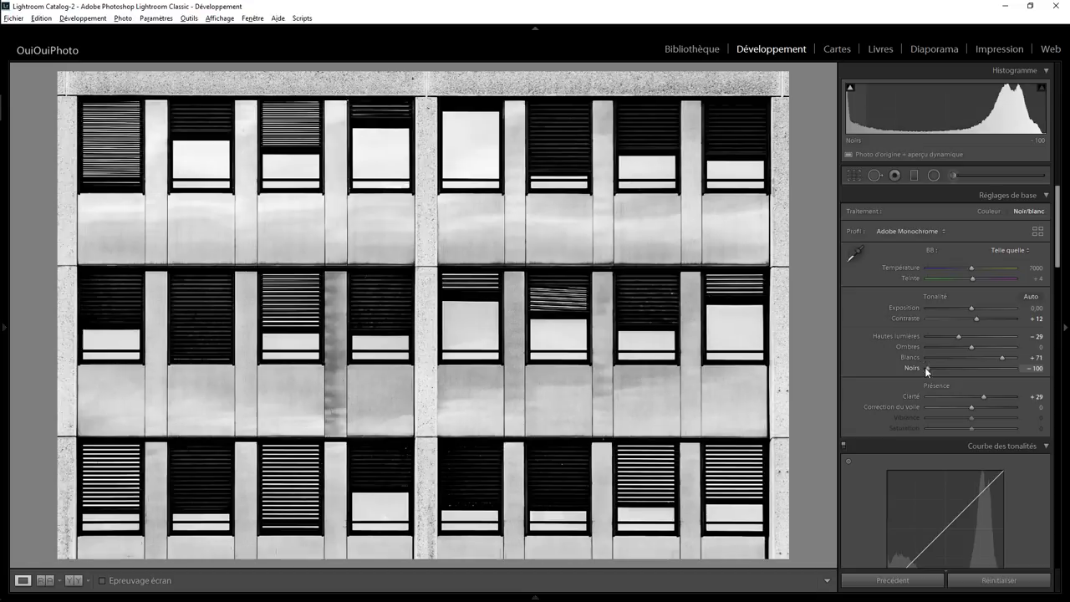
{"action": "double_click", "coordinate": [924, 367]}
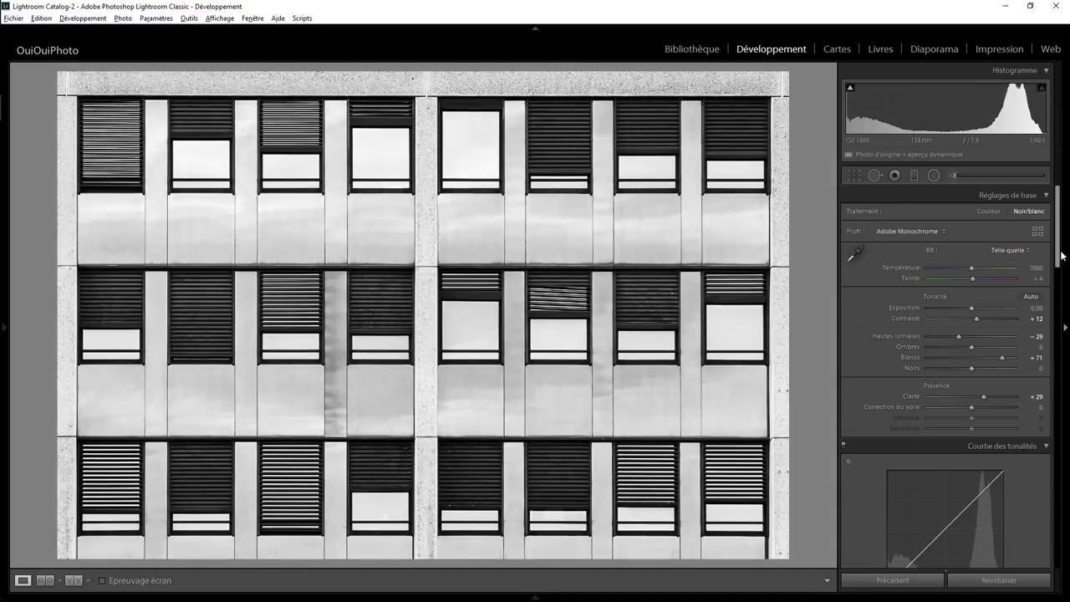
- In the B&W mix, set Red to -66, Orange to -60, Yellow to 0 and Green to +100
{"action": "left_click_drag", "start_coordinate": [1063, 255], "coordinate": [1062, 342]}
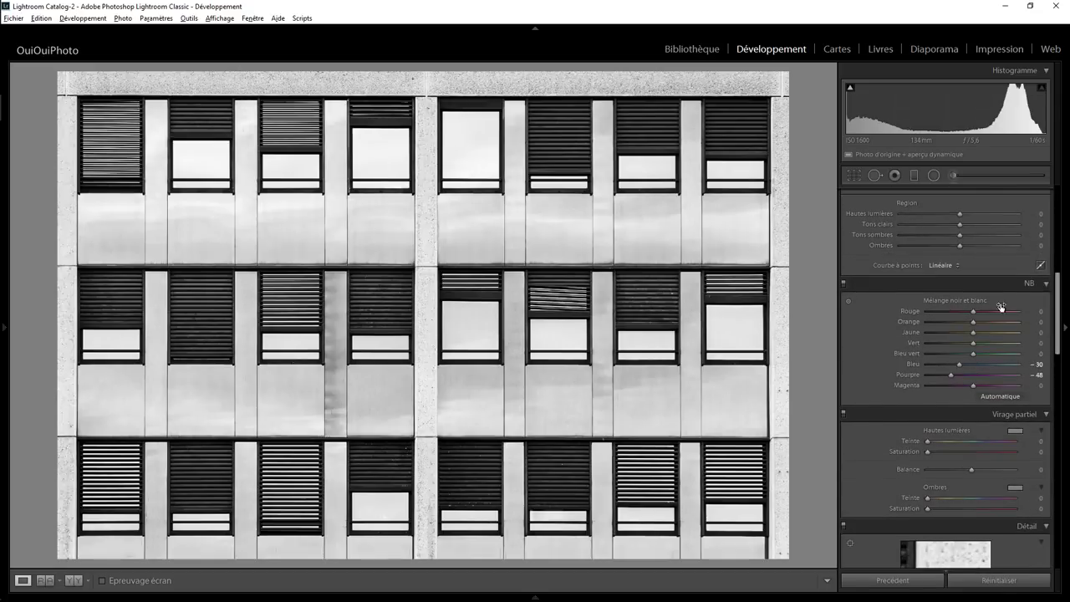
{"action": "mouse_move", "coordinate": [973, 323]}
{"action": "left_mouse_down"}
{"action": "mouse_move", "coordinate": [912, 321]}
{"action": "mouse_move", "coordinate": [985, 316]}
{"action": "mouse_move", "coordinate": [907, 329]}
{"action": "mouse_move", "coordinate": [1021, 328]}
{"action": "mouse_move", "coordinate": [919, 334]}
{"action": "mouse_move", "coordinate": [962, 339]}
{"action": "left_mouse_up"}
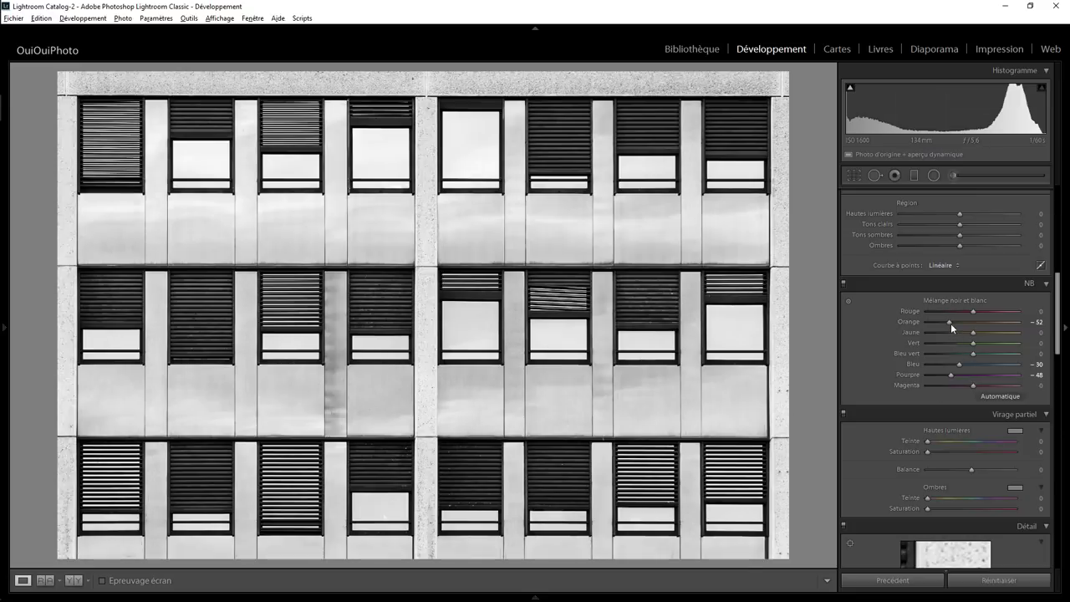
{"action": "mouse_move", "coordinate": [950, 319]}
{"action": "left_mouse_down"}
{"action": "mouse_move", "coordinate": [913, 323]}
{"action": "mouse_move", "coordinate": [1024, 323]}
{"action": "mouse_move", "coordinate": [935, 327]}
{"action": "mouse_move", "coordinate": [944, 331]}
{"action": "mouse_move", "coordinate": [939, 310]}
{"action": "mouse_move", "coordinate": [923, 309]}
{"action": "mouse_move", "coordinate": [940, 309]}
{"action": "left_mouse_up"}
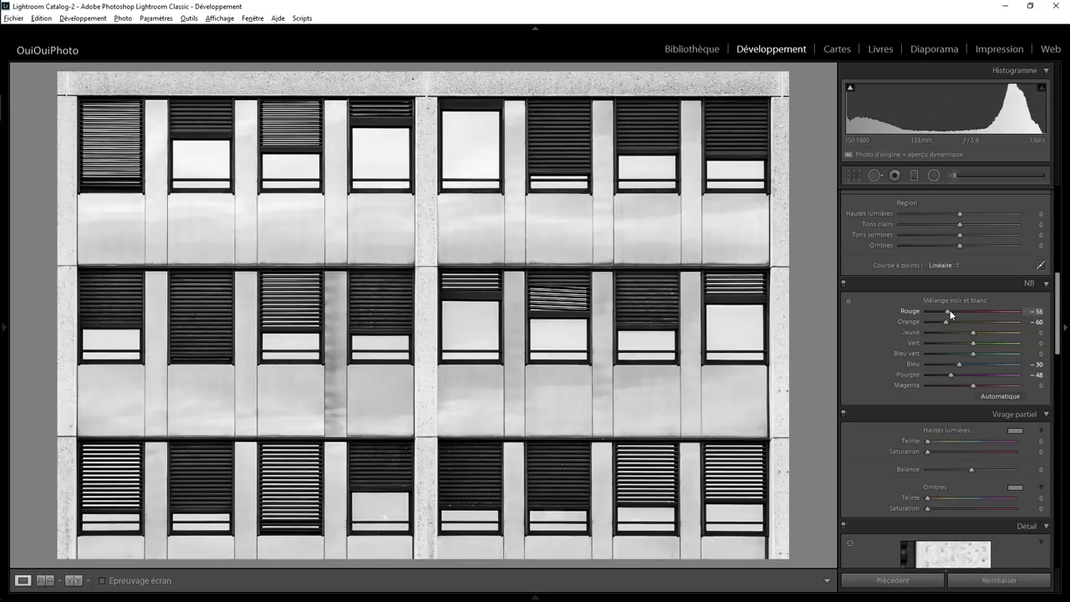
{"action": "mouse_move", "coordinate": [948, 310]}
{"action": "left_mouse_down"}
{"action": "mouse_move", "coordinate": [960, 332]}
{"action": "mouse_move", "coordinate": [883, 326]}
{"action": "mouse_move", "coordinate": [966, 333]}
{"action": "left_mouse_up"}
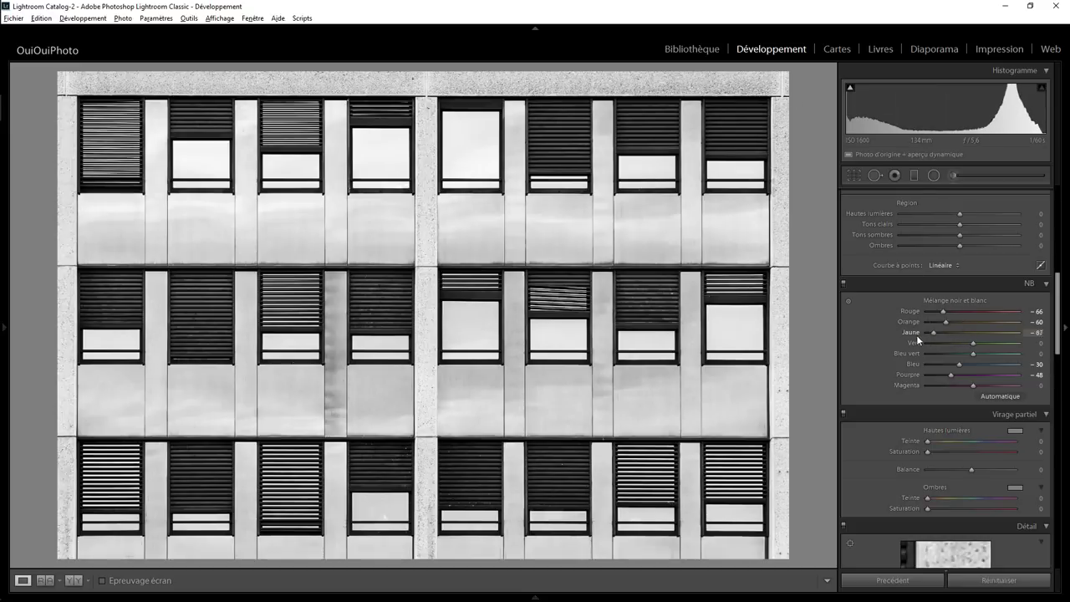
{"action": "mouse_move", "coordinate": [967, 332]}
{"action": "left_mouse_down"}
{"action": "mouse_move", "coordinate": [899, 334]}
{"action": "mouse_move", "coordinate": [978, 333]}
{"action": "left_mouse_up"}
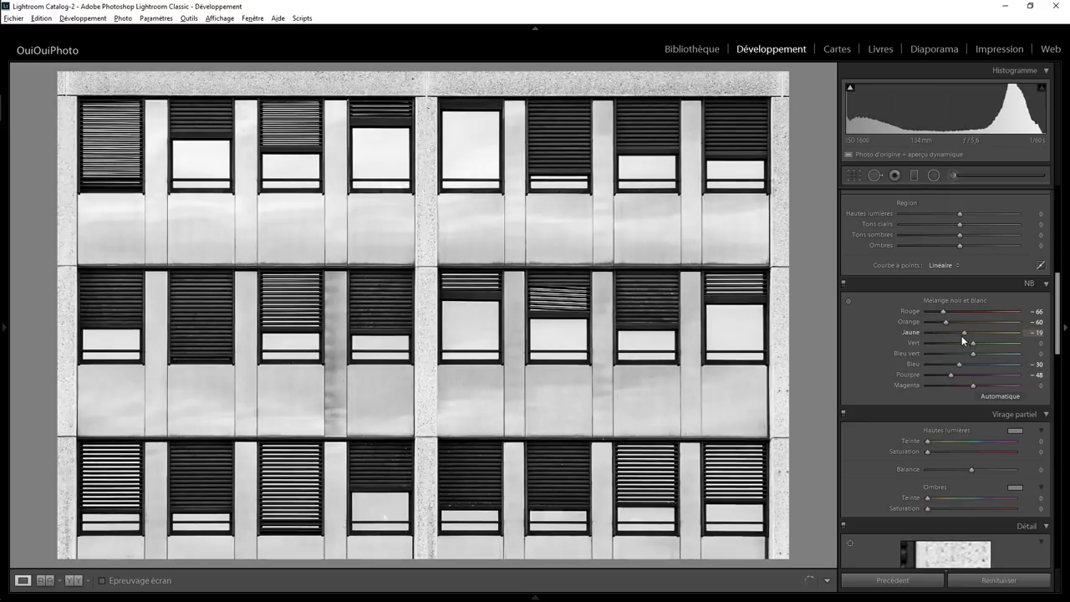
{"action": "double_click", "coordinate": [974, 333]}
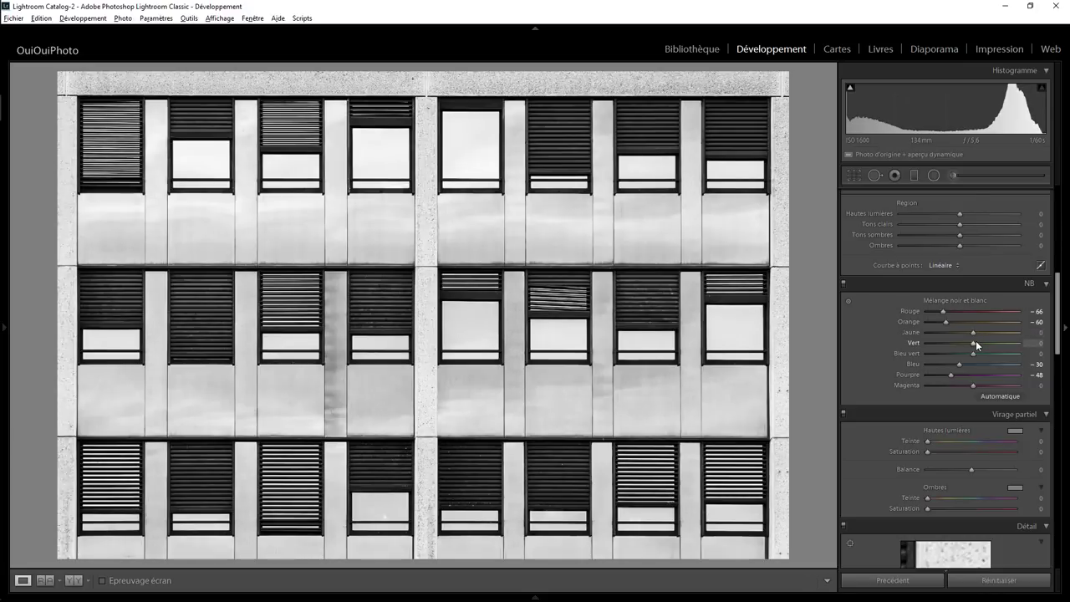
{"action": "mouse_move", "coordinate": [976, 342]}
{"action": "left_mouse_down"}
{"action": "mouse_move", "coordinate": [892, 341]}
{"action": "mouse_move", "coordinate": [1009, 342]}
{"action": "mouse_move", "coordinate": [928, 349]}
{"action": "left_mouse_up"}
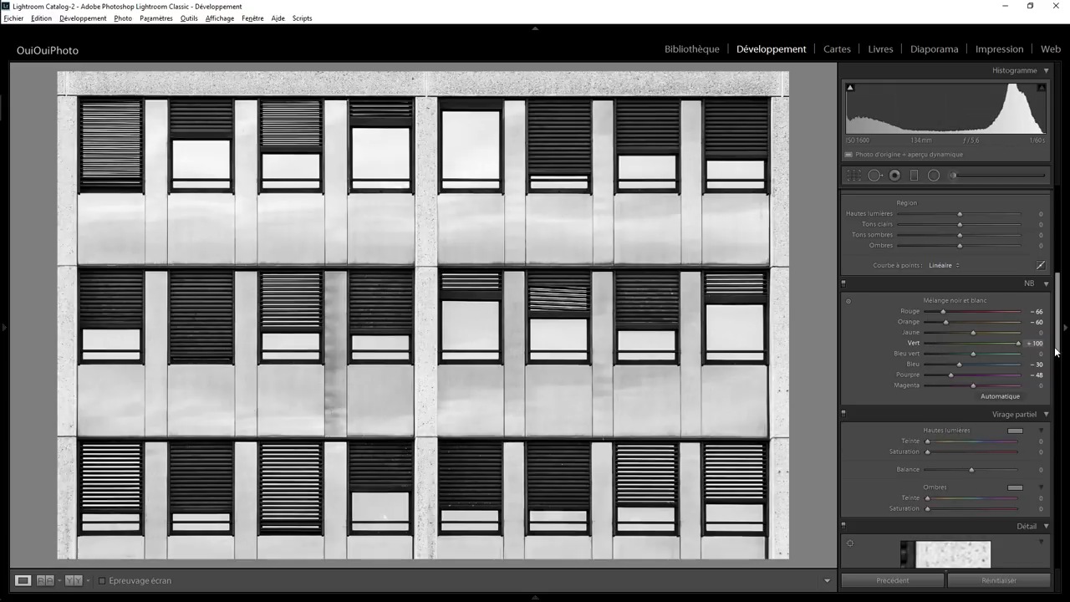
- Pull Green to -10, deepen Blue to -41 and lift Magenta to +26 in the B&W mix
{"action": "mouse_move", "coordinate": [934, 347]}
{"action": "left_mouse_down"}
{"action": "mouse_move", "coordinate": [968, 347]}
{"action": "mouse_move", "coordinate": [941, 362]}
{"action": "mouse_move", "coordinate": [952, 362]}
{"action": "left_mouse_up"}
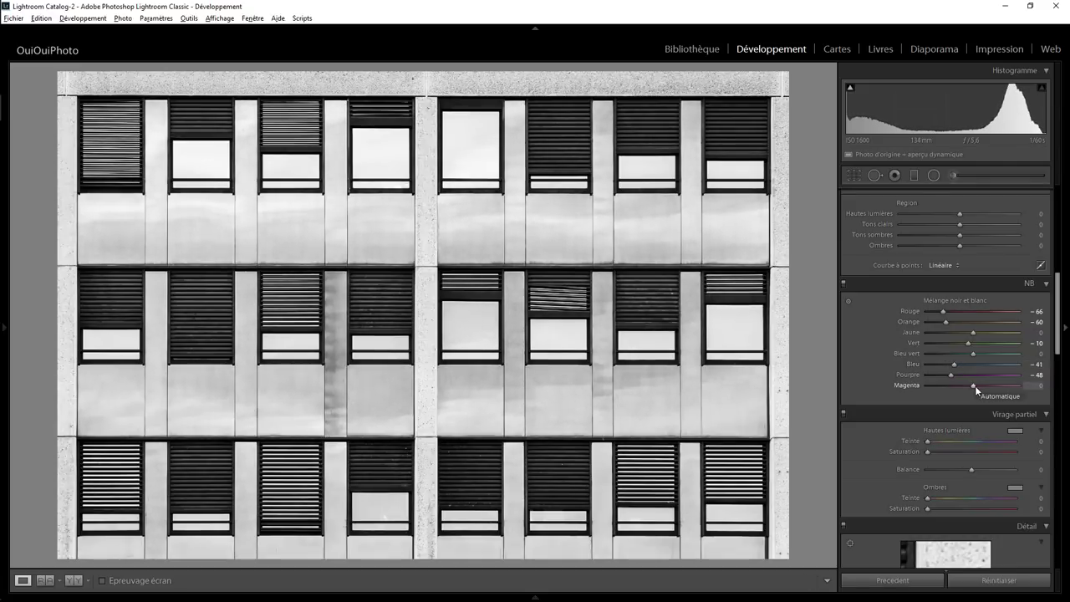
{"action": "mouse_move", "coordinate": [976, 389]}
{"action": "left_mouse_down"}
{"action": "mouse_move", "coordinate": [923, 385]}
{"action": "mouse_move", "coordinate": [999, 381]}
{"action": "mouse_move", "coordinate": [917, 386]}
{"action": "left_mouse_up"}
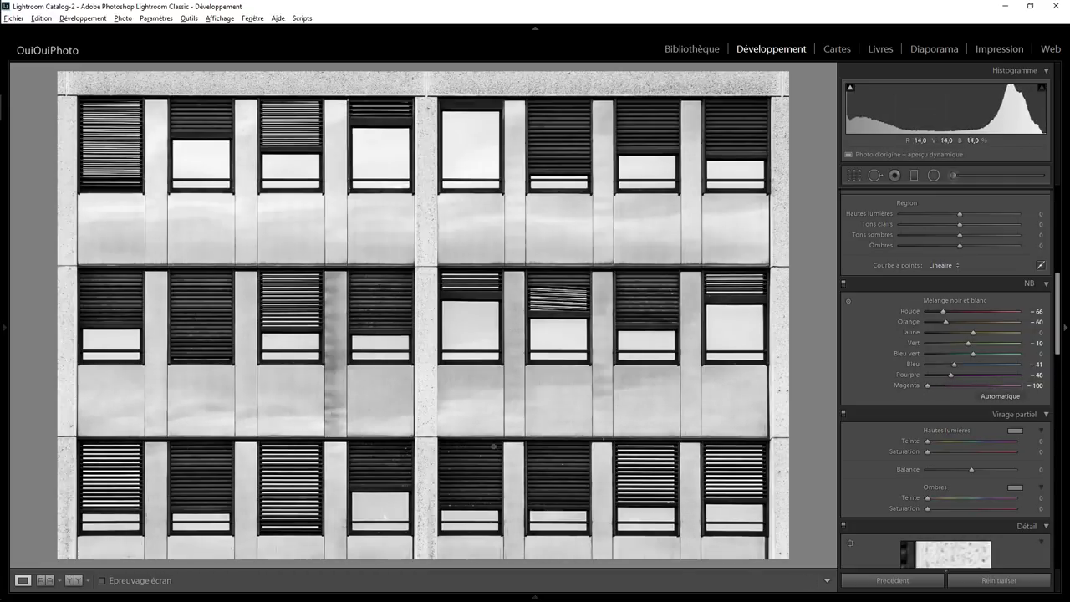
{"action": "mouse_move", "coordinate": [926, 385]}
{"action": "left_mouse_down"}
{"action": "mouse_move", "coordinate": [994, 386]}
{"action": "mouse_move", "coordinate": [922, 373]}
{"action": "mouse_move", "coordinate": [1001, 378]}
{"action": "mouse_move", "coordinate": [983, 378]}
{"action": "left_mouse_up"}
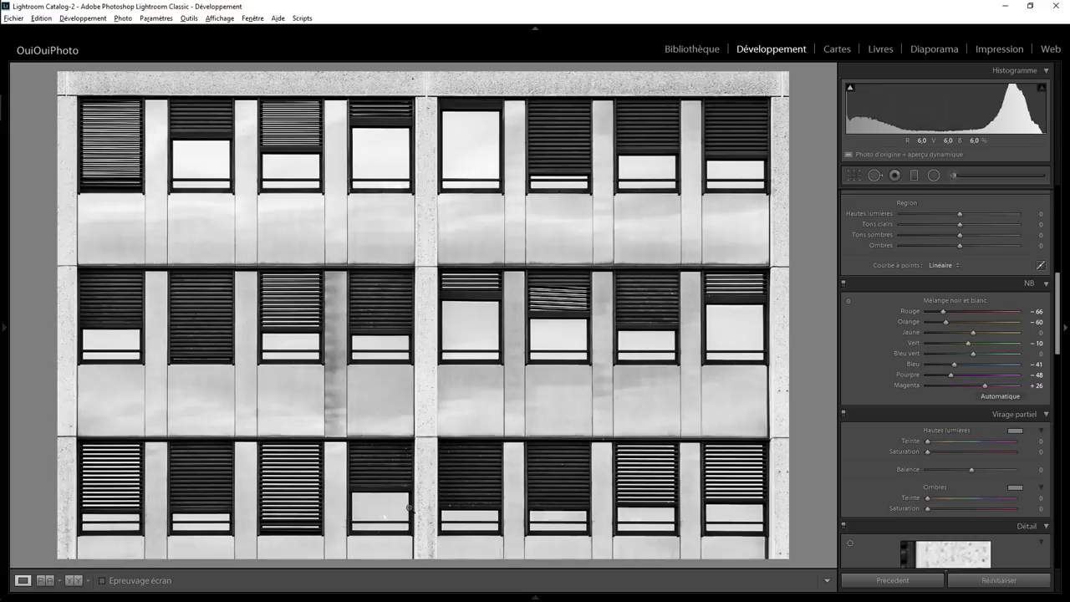
- Zoom in, heal a dust spot on a pale window pane, then return to the full-facade view
{"action": "left_click", "coordinate": [400, 511]}
{"action": "left_click_drag", "start_coordinate": [412, 491], "coordinate": [457, 424]}
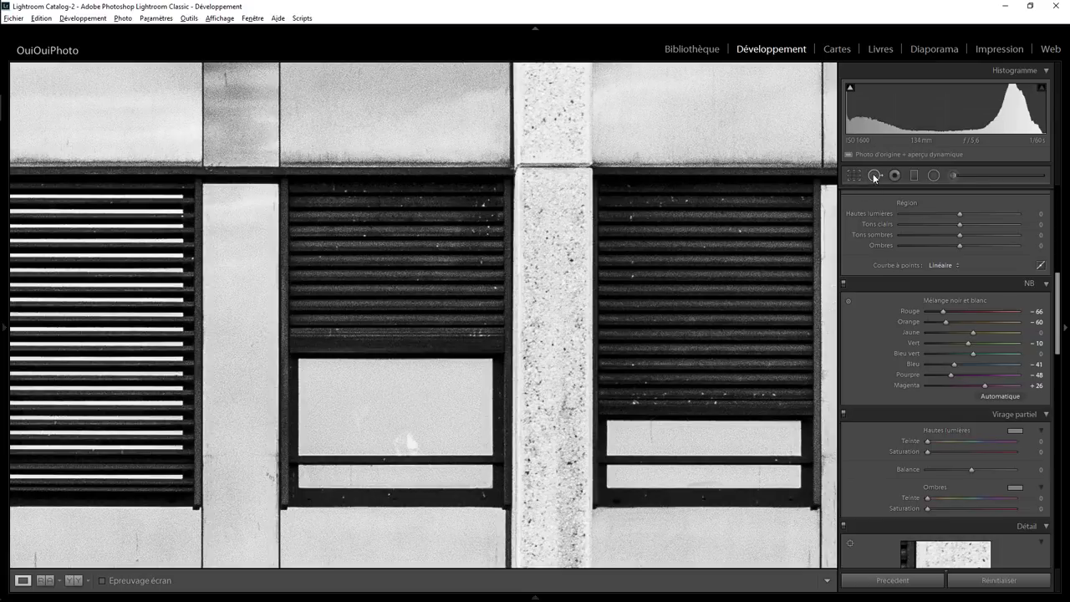
{"action": "left_click", "coordinate": [874, 174]}
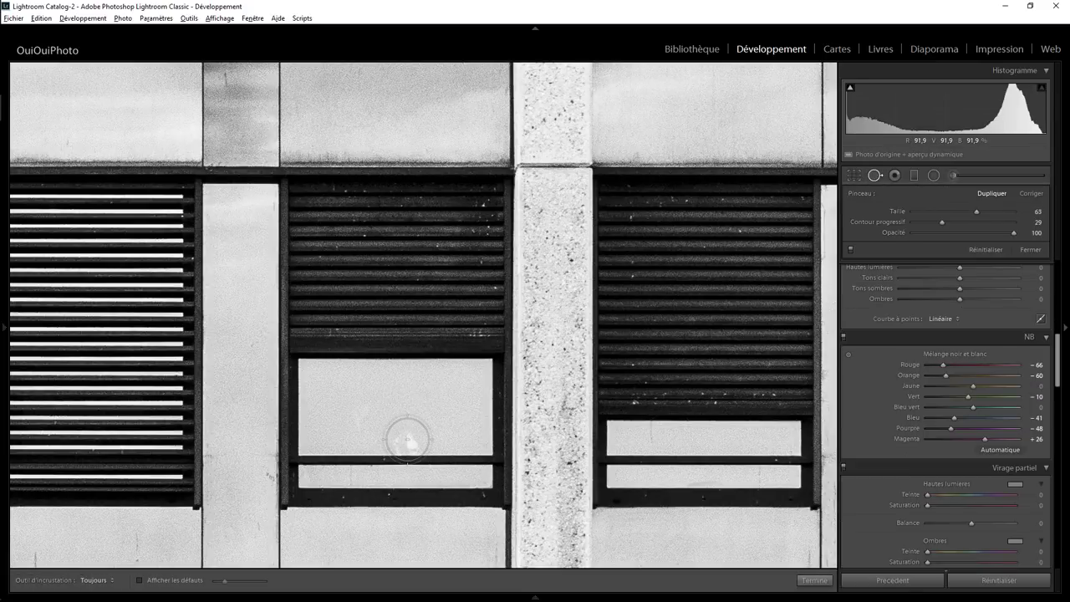
{"action": "scroll", "coordinate": [404, 453], "scroll_direction": "up", "scroll_amount": 2}
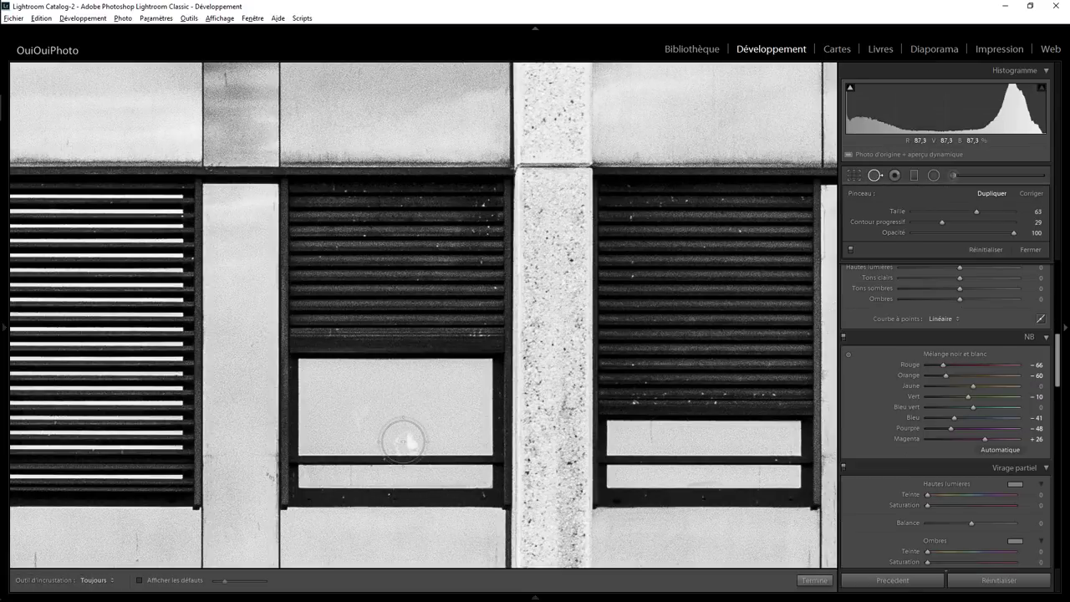
{"action": "left_click", "coordinate": [404, 440]}
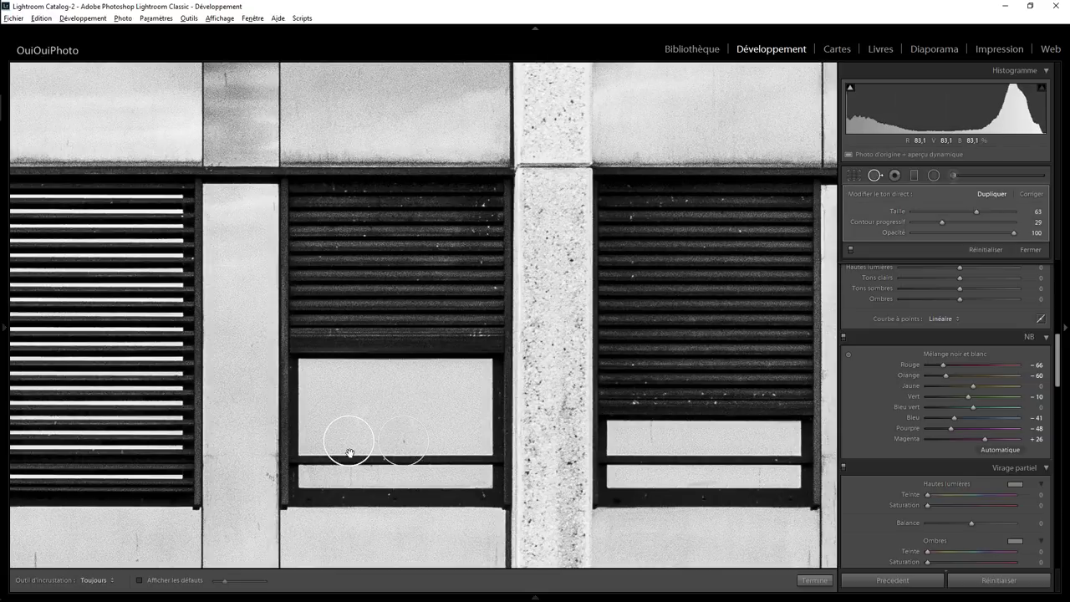
{"action": "left_click", "coordinate": [812, 581]}
{"action": "left_click", "coordinate": [433, 326]}
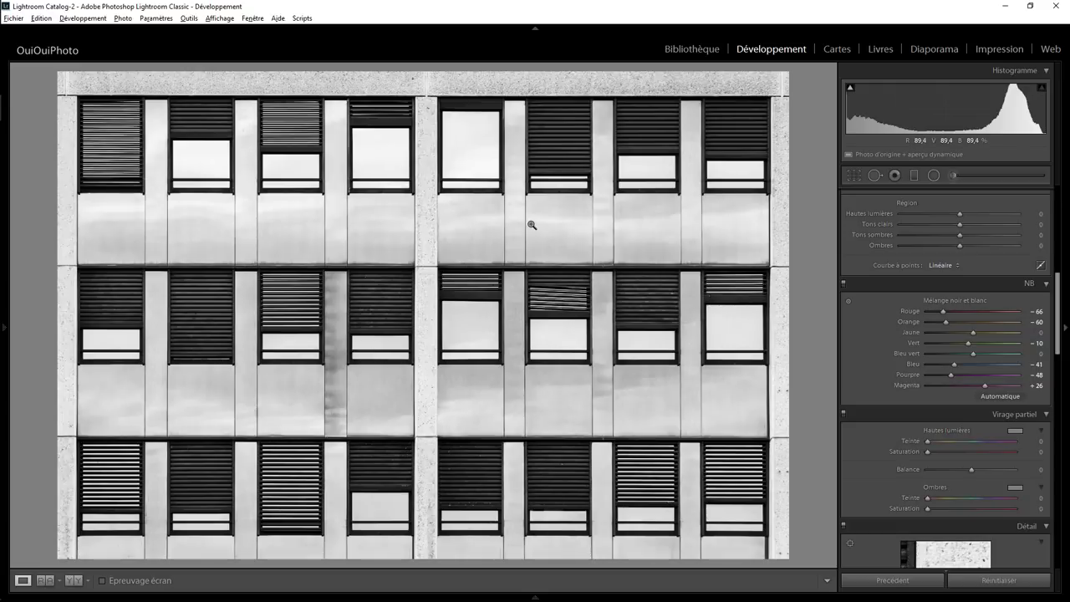
- Check the edit against the colour original, then set Exposure (Exposition) to −0.22
{"action": "key", "text": "backslash"}
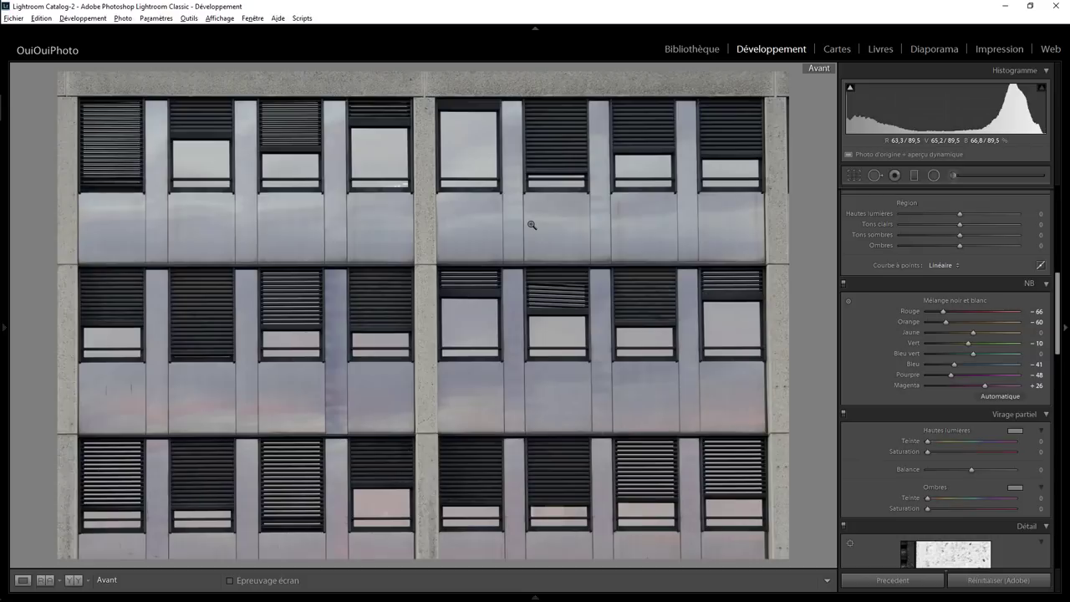
{"action": "key", "text": "backslash"}
{"action": "key", "text": "backslash"}
{"action": "key", "text": "backslash"}
{"action": "key", "text": "backslash"}
{"action": "key", "text": "backslash"}
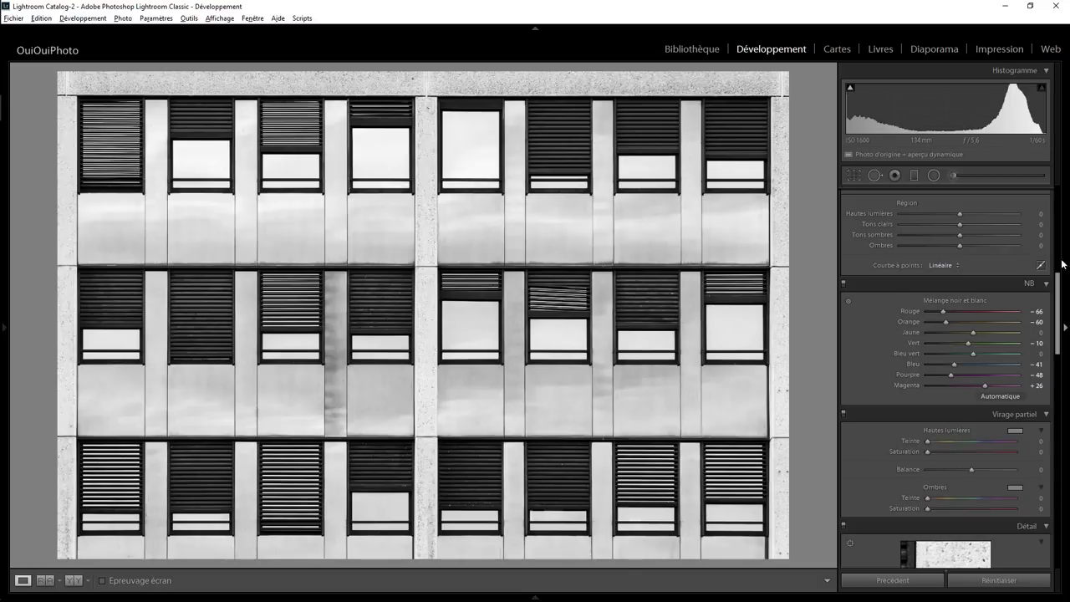
{"action": "left_click_drag", "start_coordinate": [1059, 289], "coordinate": [1059, 203]}
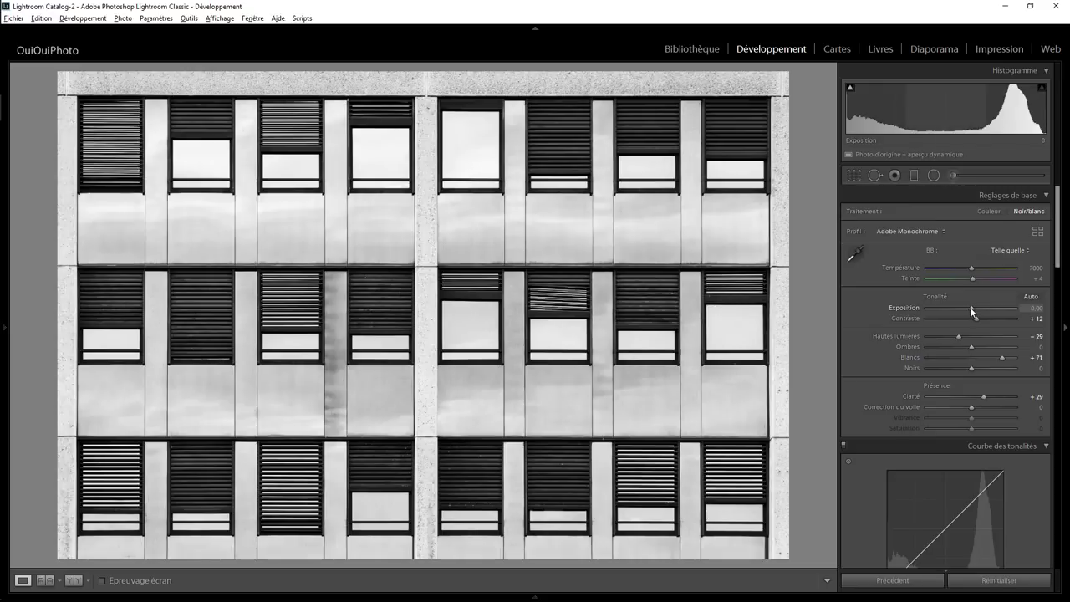
{"action": "left_click_drag", "start_coordinate": [970, 307], "coordinate": [970, 308]}
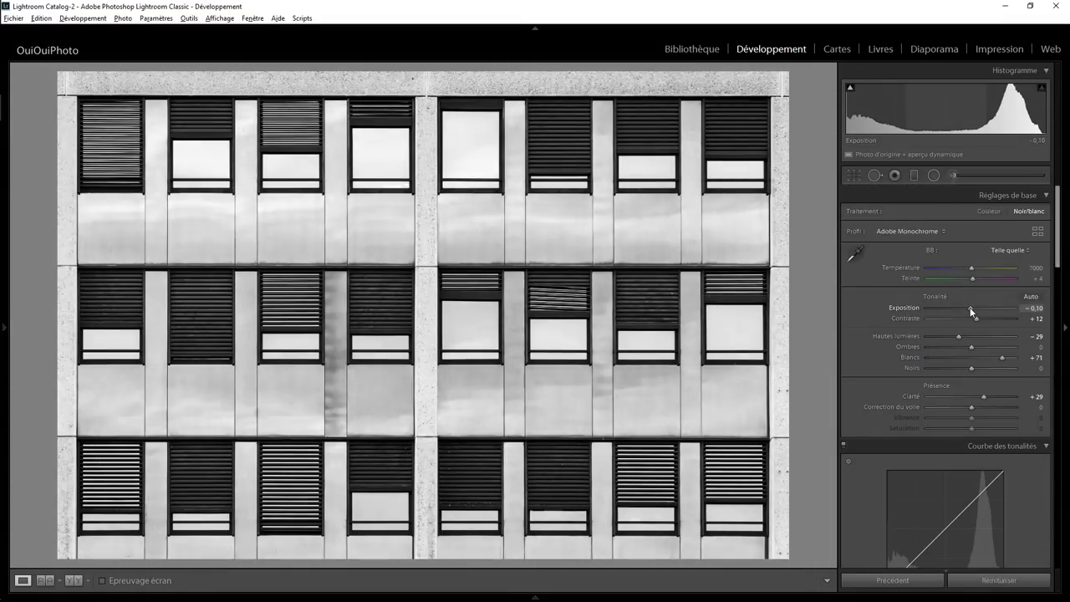
{"action": "double_click", "coordinate": [970, 309]}
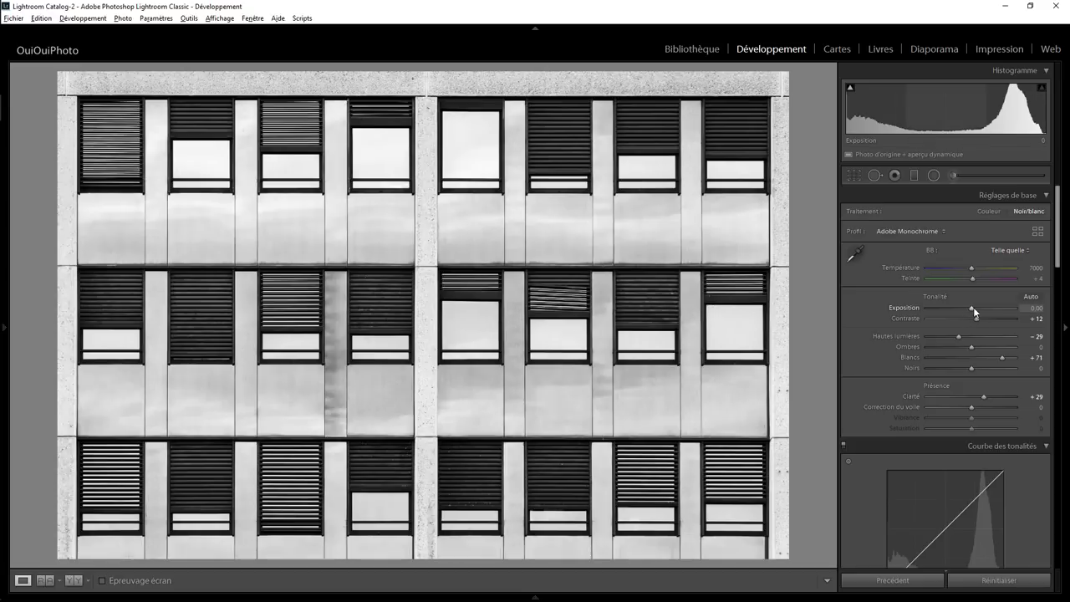
{"action": "left_click_drag", "start_coordinate": [971, 310], "coordinate": [967, 308]}
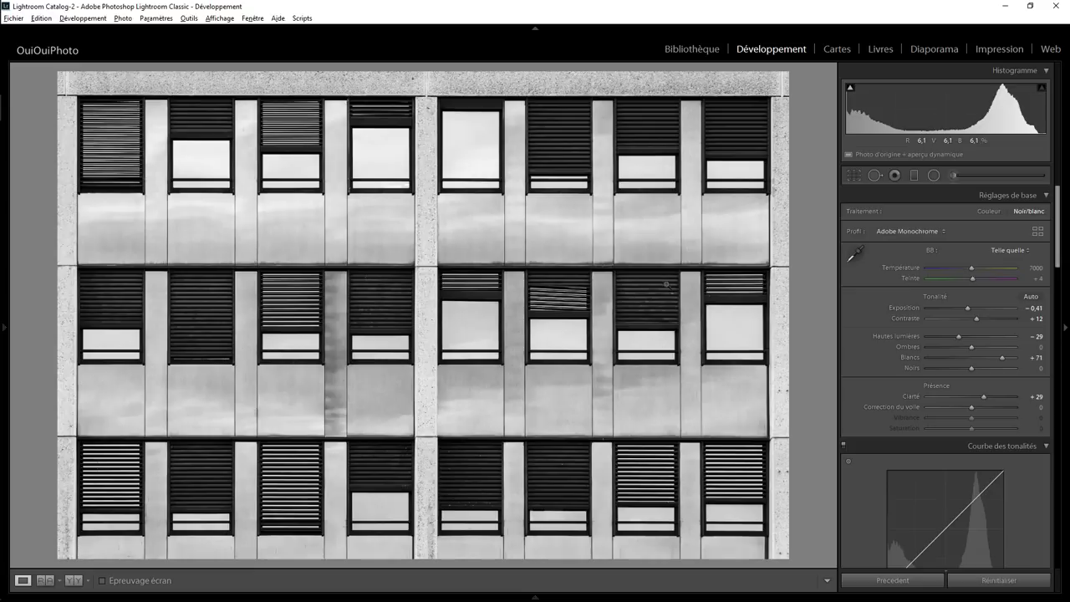
{"action": "left_click", "coordinate": [968, 307]}
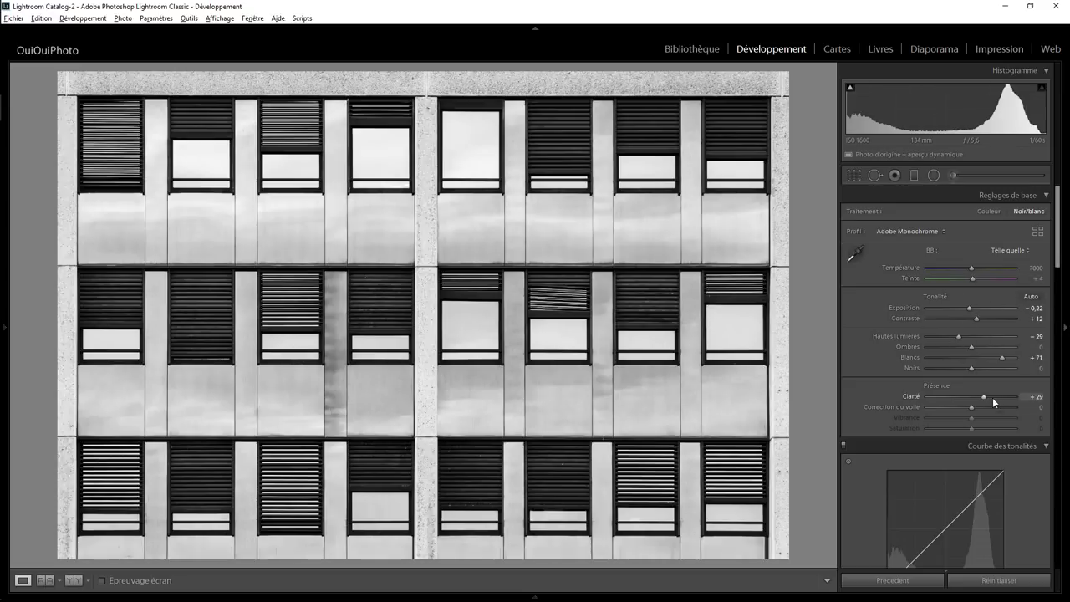
- Scroll the Develop panel past B&W and Split Toning to the Detail and Lens Corrections sections
{"action": "left_click_drag", "start_coordinate": [1060, 256], "coordinate": [1064, 351]}
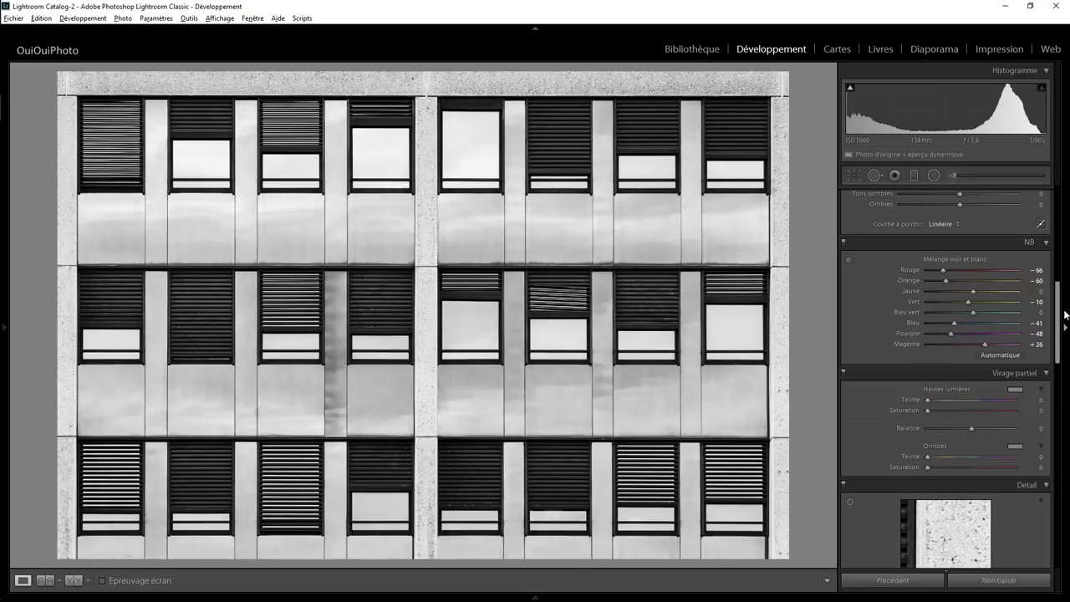
{"action": "left_click_drag", "start_coordinate": [1058, 324], "coordinate": [1051, 465]}
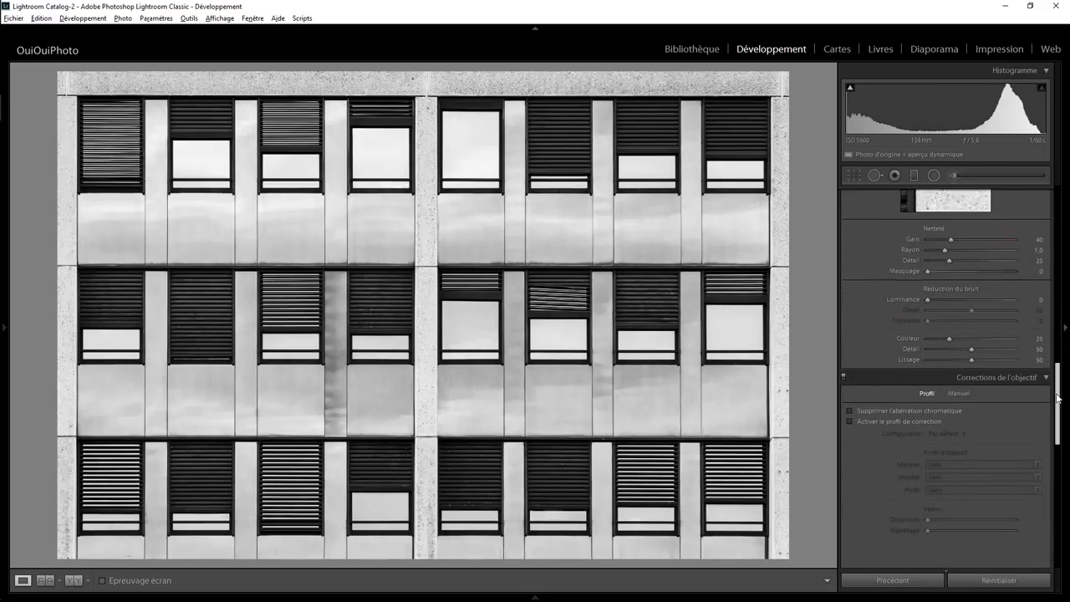